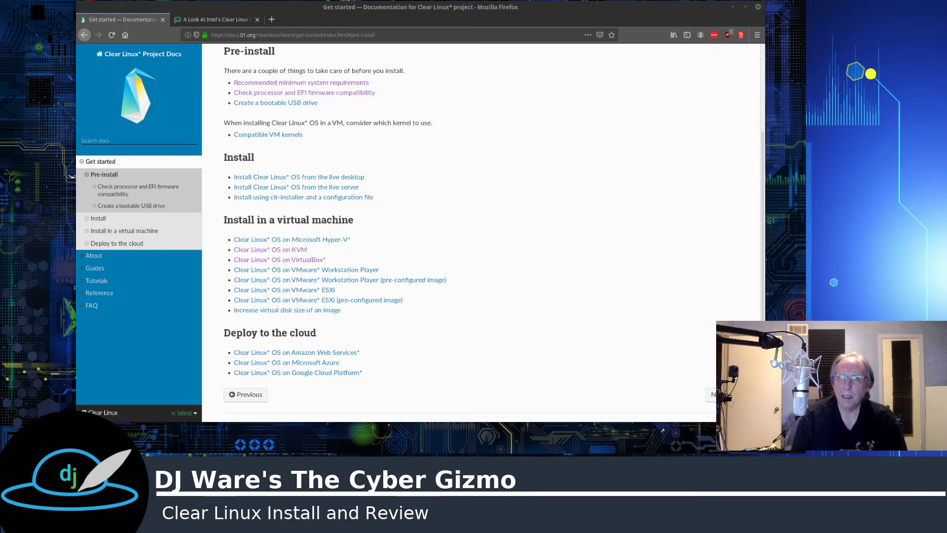
- Open the Recommended minimum system requirements page from the Get started Pre-install section
click(116, 162)
click(110, 175)
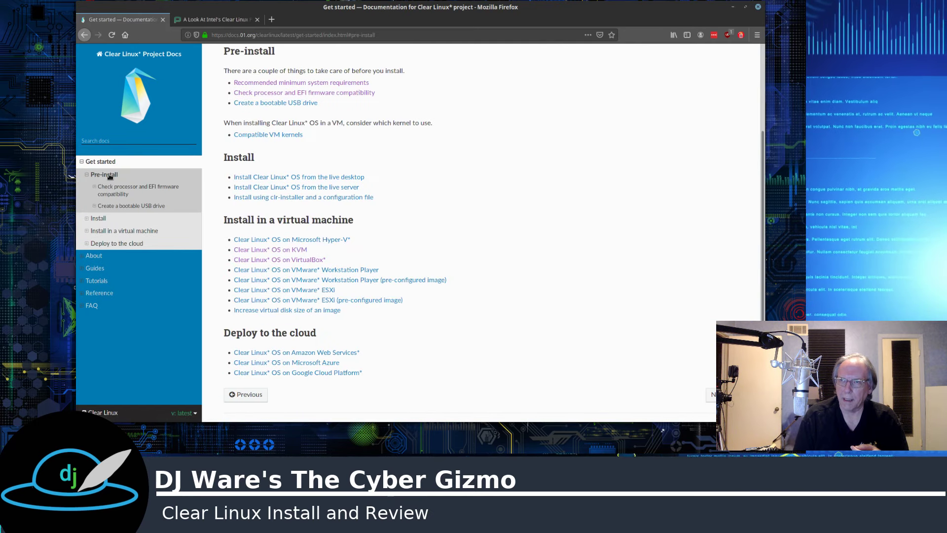
click(319, 84)
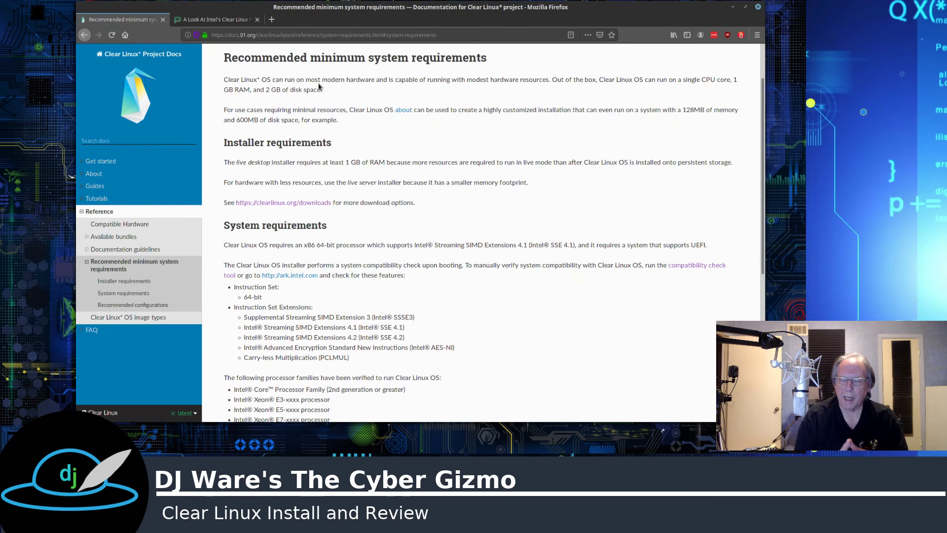
scroll(250, 223, down, 3)
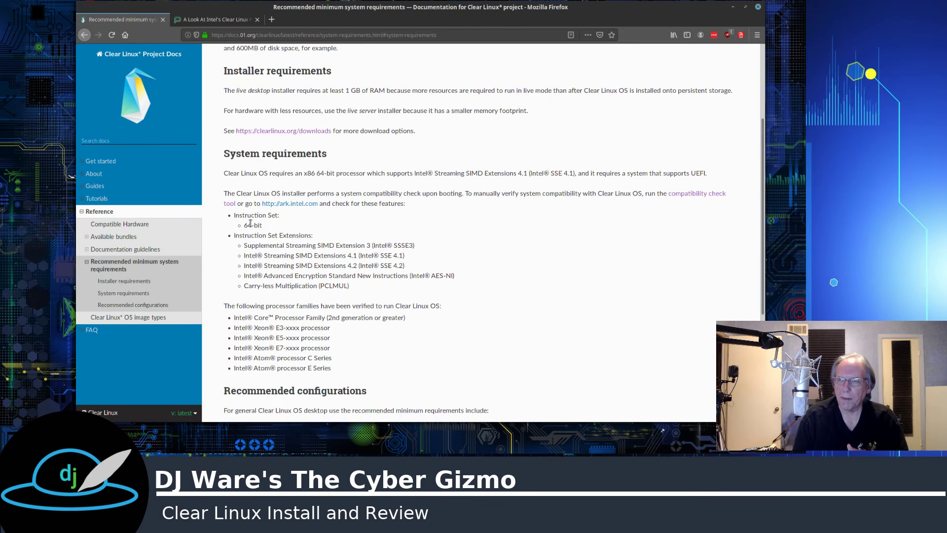
- Highlight the 64-bit instruction set requirement and the required instruction set extensions list
drag(235, 215, 279, 229)
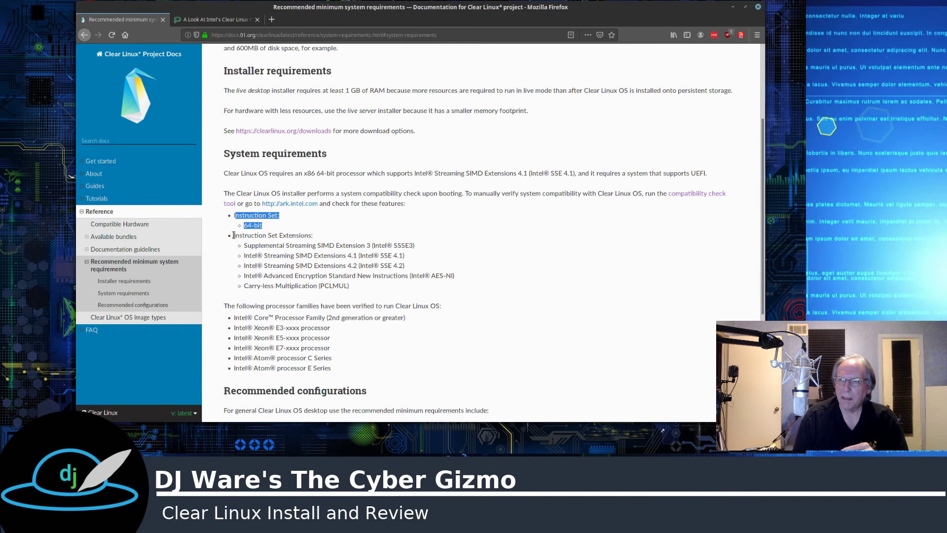
drag(230, 237, 363, 288)
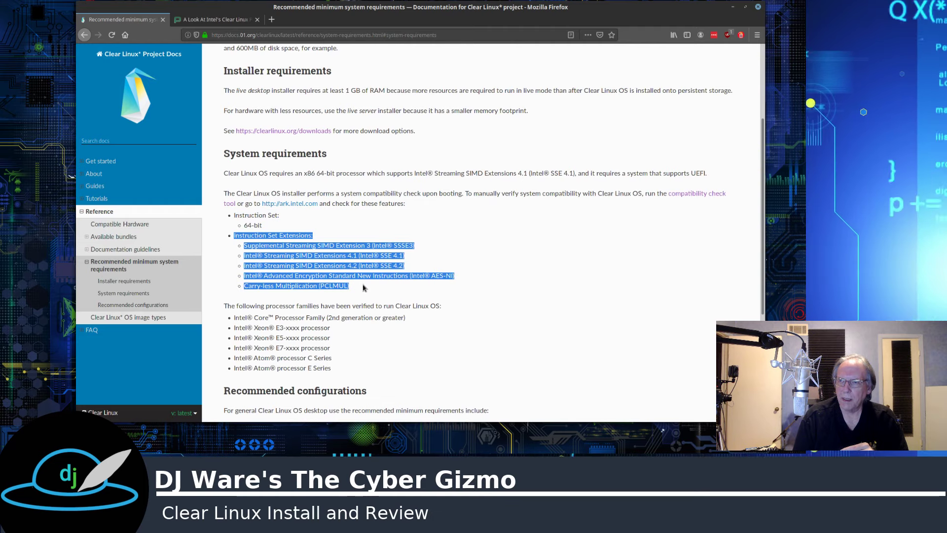
scroll(363, 288, down, 3)
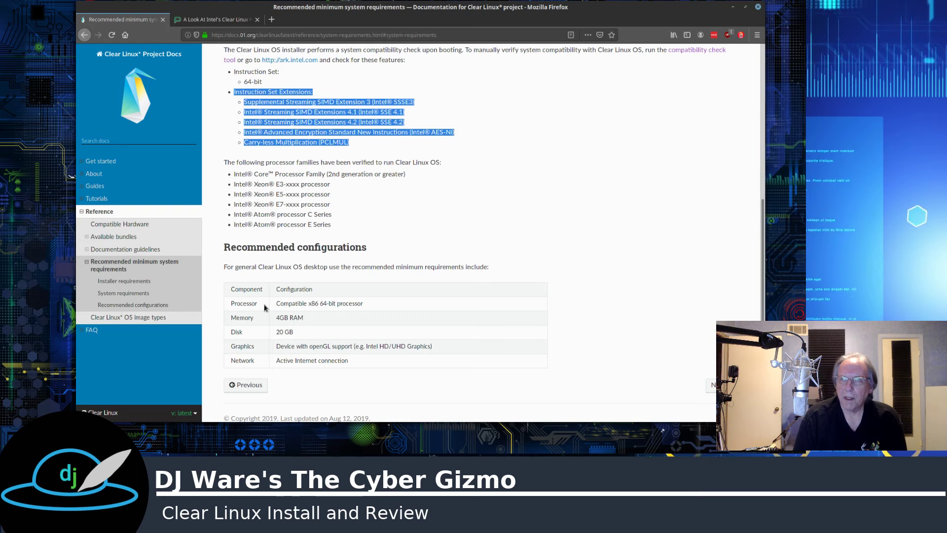
scroll(262, 295, up, 2)
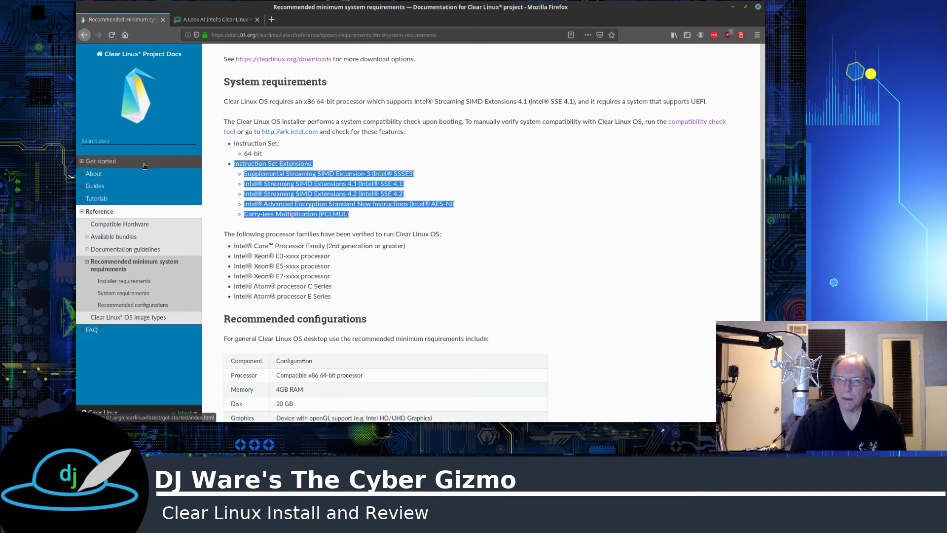
- Go via Get started to the processor and EFI firmware compatibility page and briefly highlight the curl command
click(186, 163)
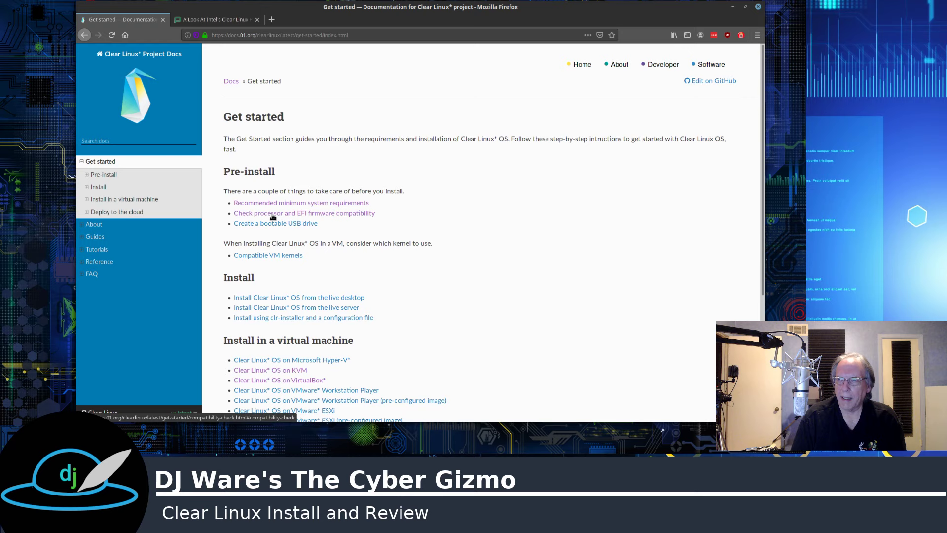
click(272, 214)
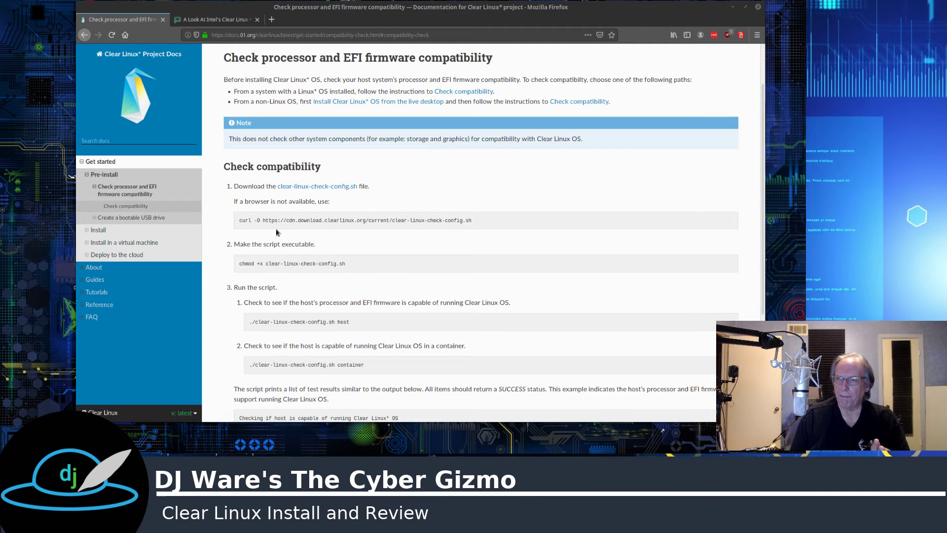
drag(239, 220, 471, 227)
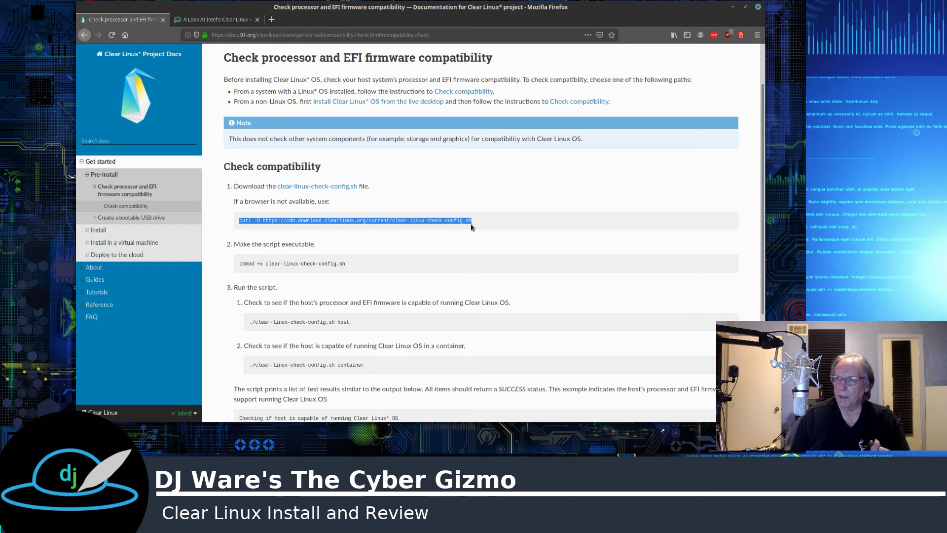
click(239, 261)
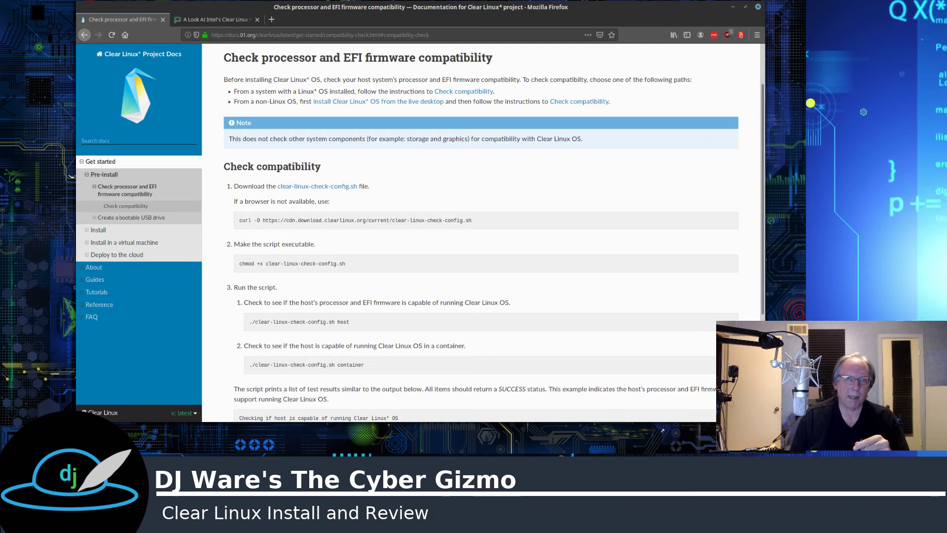
- In the terminal, run ./clear-linux-check-config.sh host and get all SUCCESS results
key(alt+Tab)
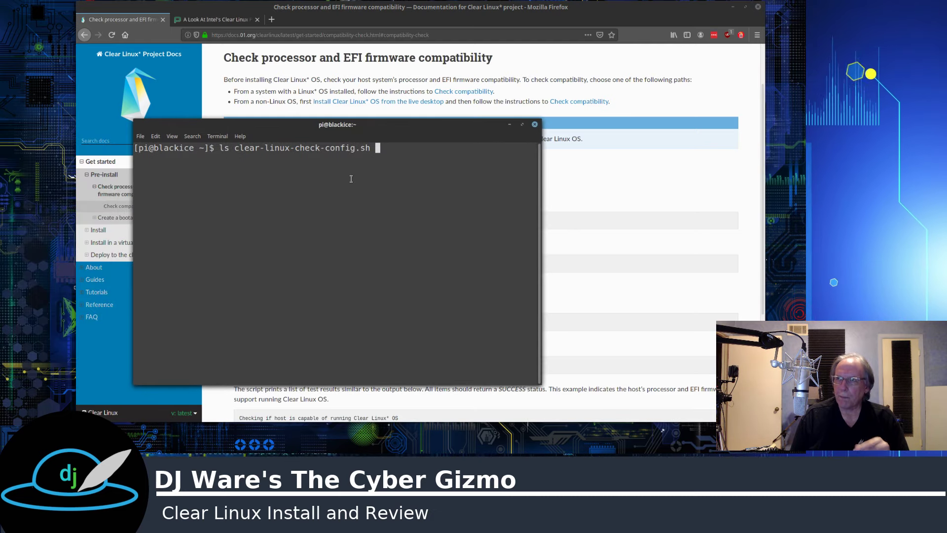
text(host)
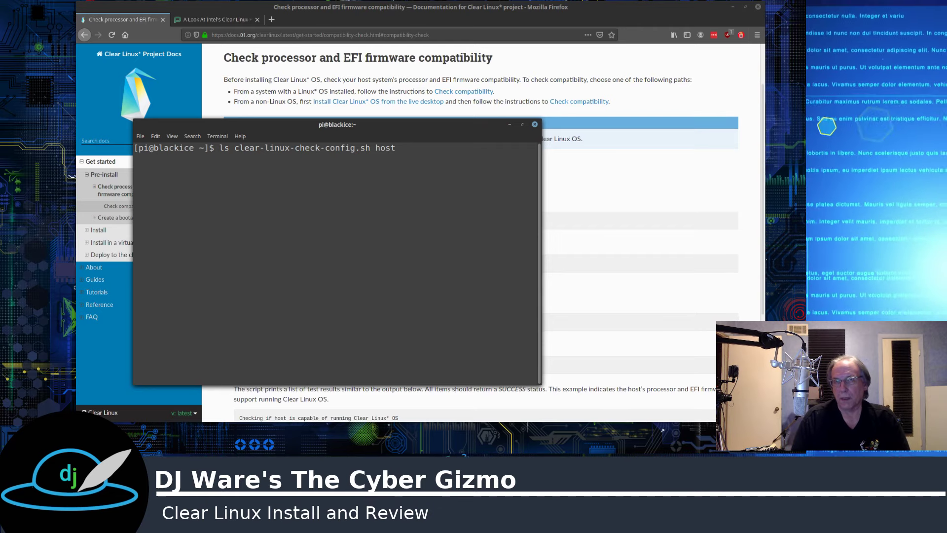
key(Return)
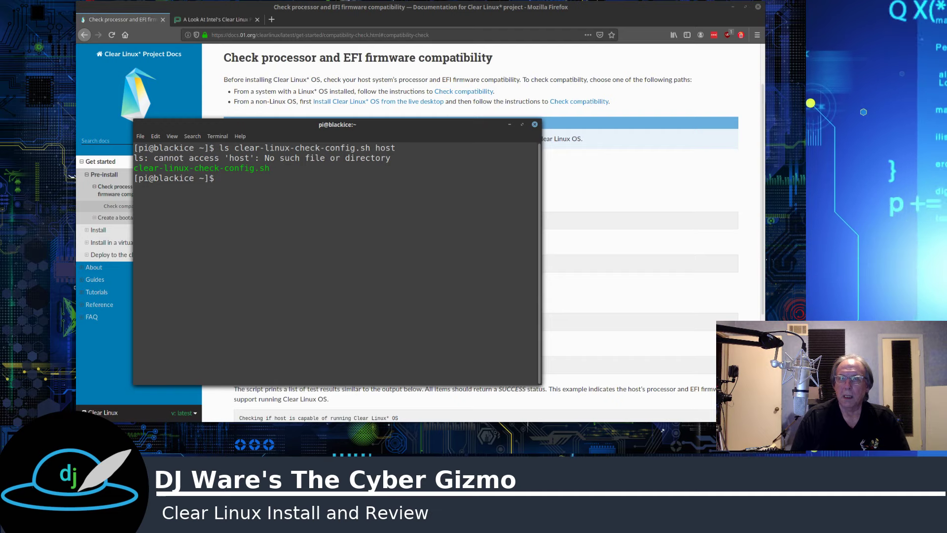
key(Up)
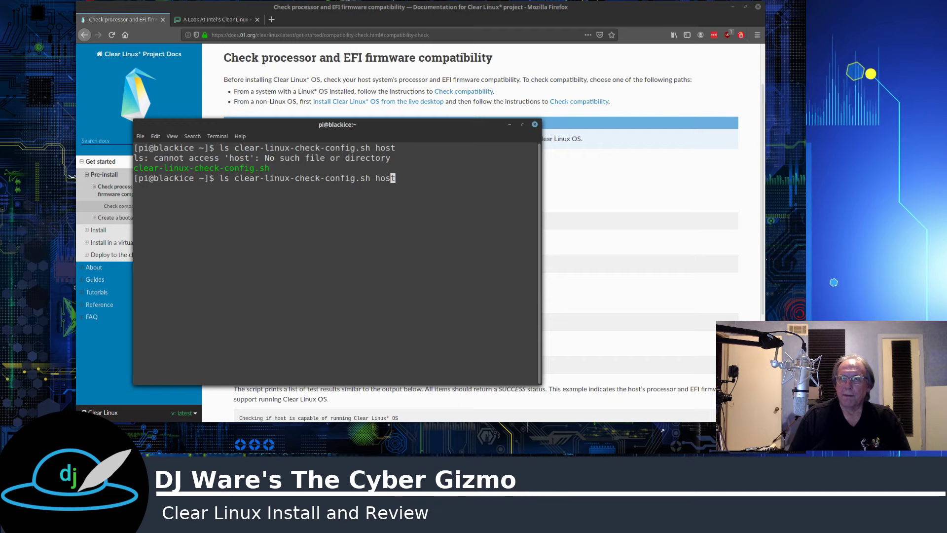
key(Left)
key(Left)
key(Left)
key(Left)
key(Left)
key(Left)
key(Left)
key(Left)
key(Left)
key(Left)
key(Left)
key(Left)
key(Left)
key(Left)
key(Left)
key(Left)
key(Left)
key(Left)
key(Left)
key(Left)
key(BackSpace)
key(BackSpace)
key(BackSpace)
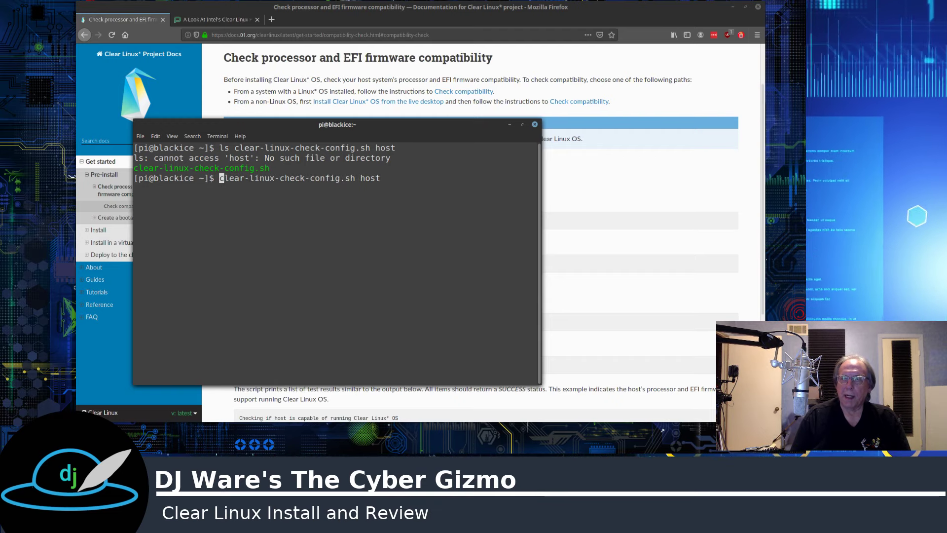
text(./)
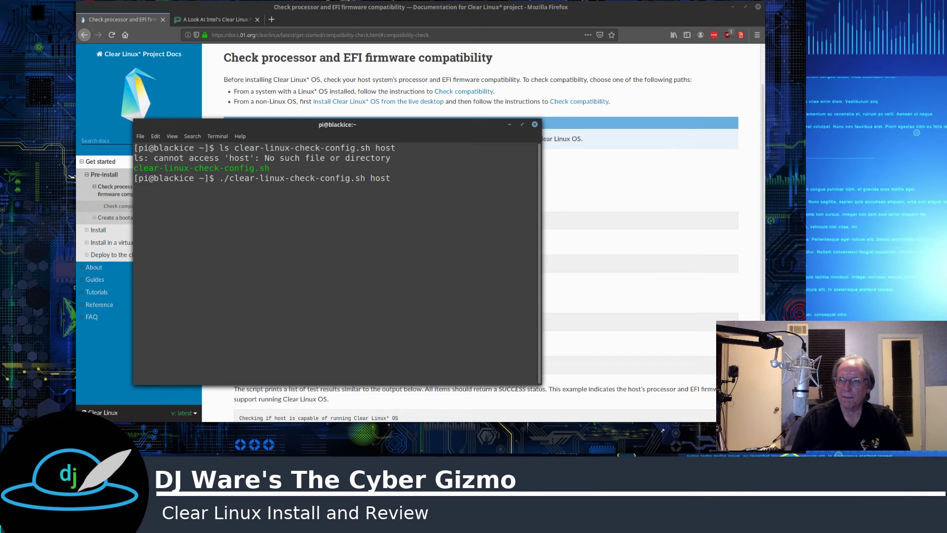
key(Return)
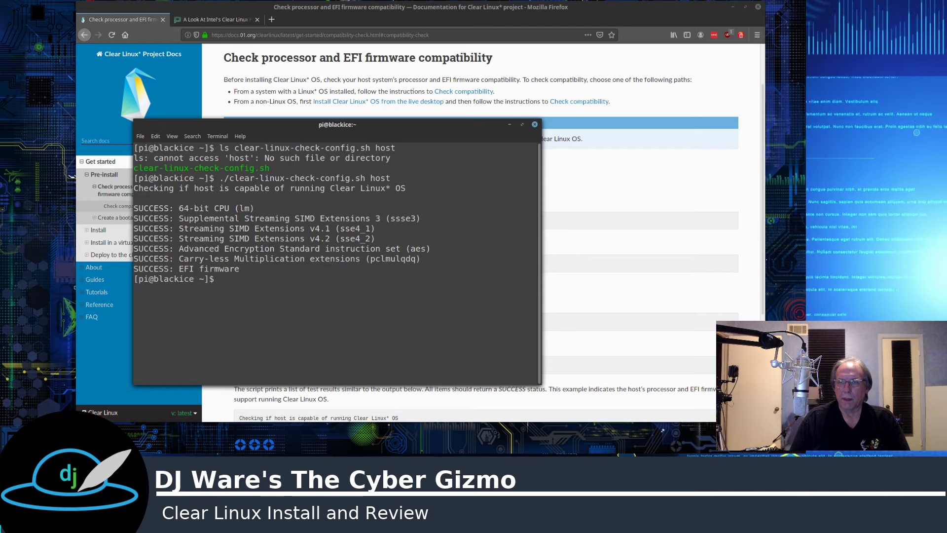
- Run ./clear-linux-check-config.sh container, then exit the terminal session
key(Up)
key(BackSpace)
key(BackSpace)
key(BackSpace)
key(BackSpace)
text(clear-linux-check-config.sh c)
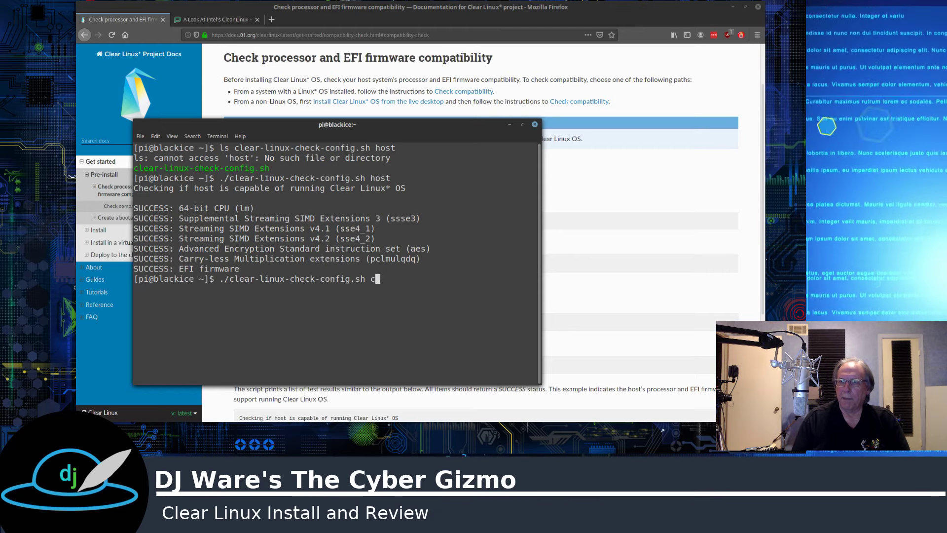
text(onta)
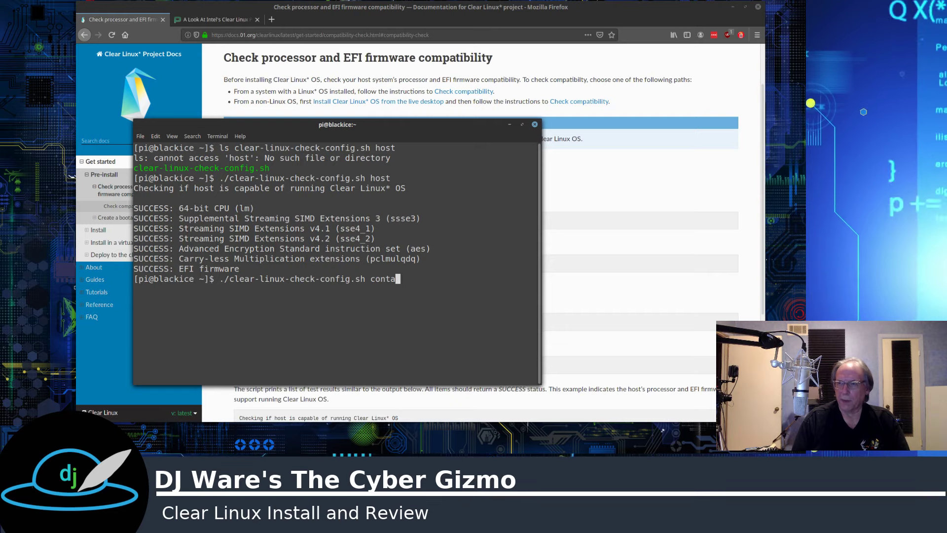
text(iner)
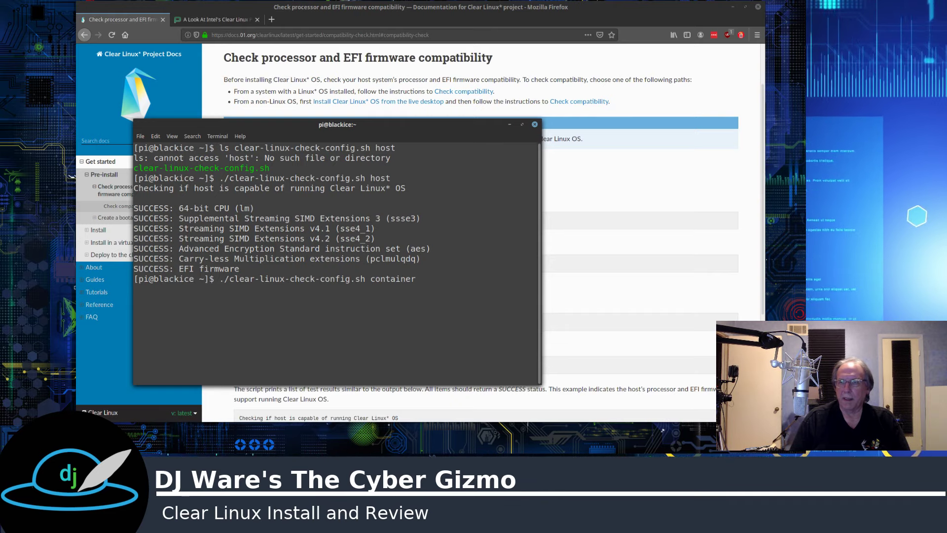
key(Return)
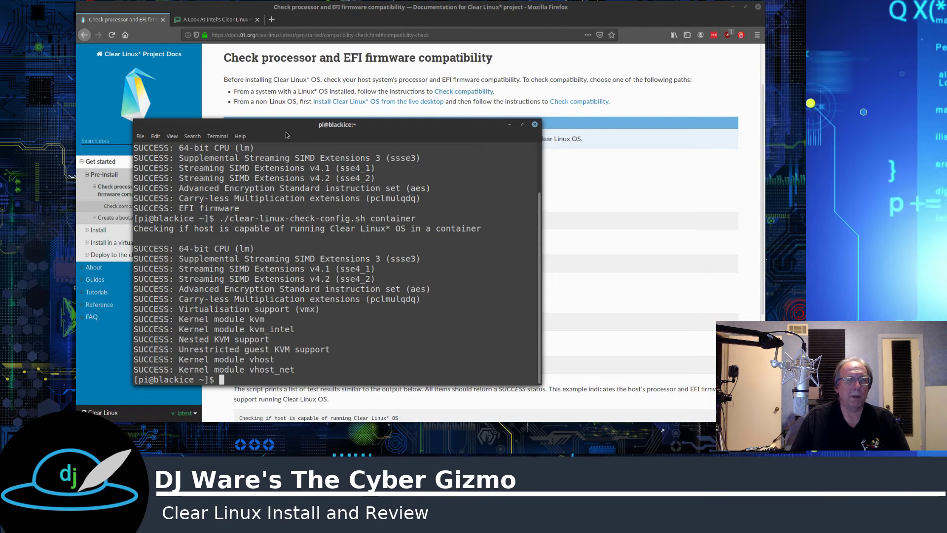
drag(286, 135, 223, 130)
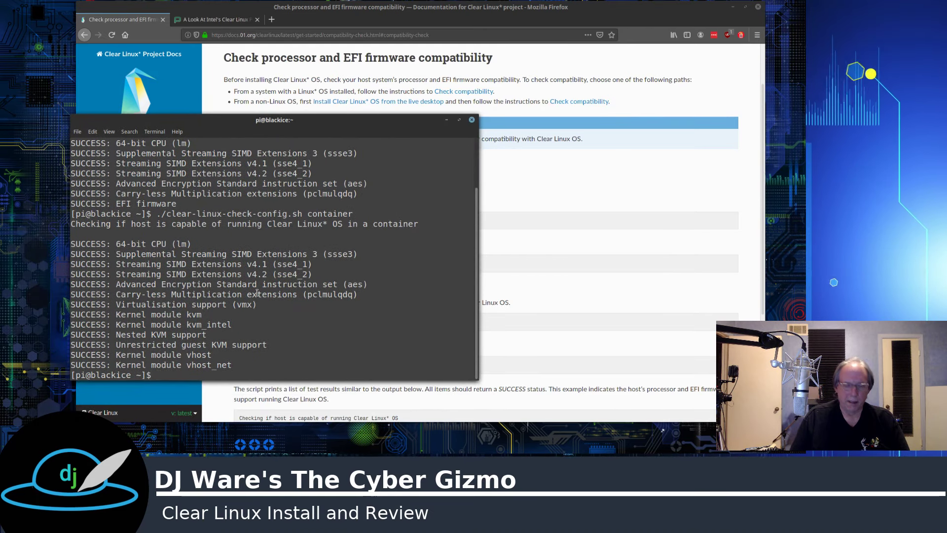
text(exit)
key(Return)
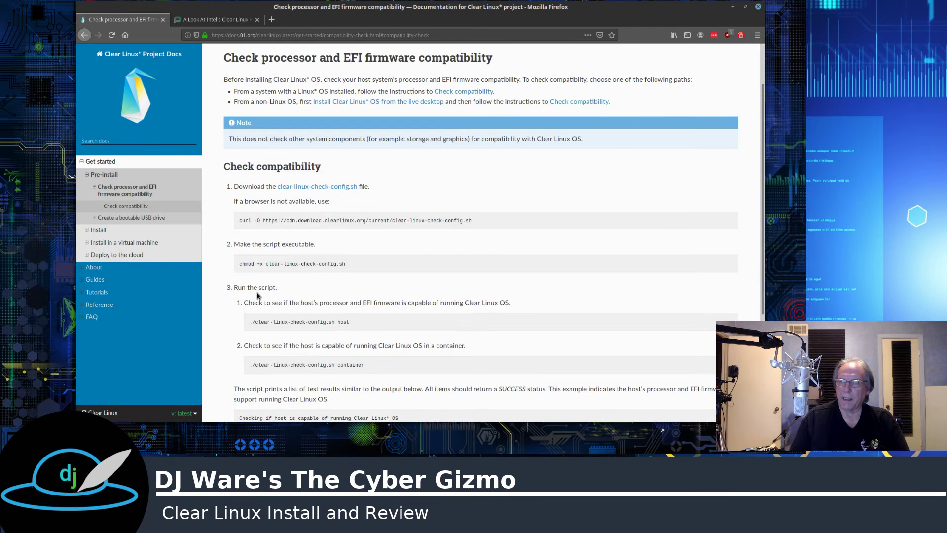
- Show the Get started Install section listing the Hyper-V, KVM, VirtualBox and VMware VM guides
click(104, 234)
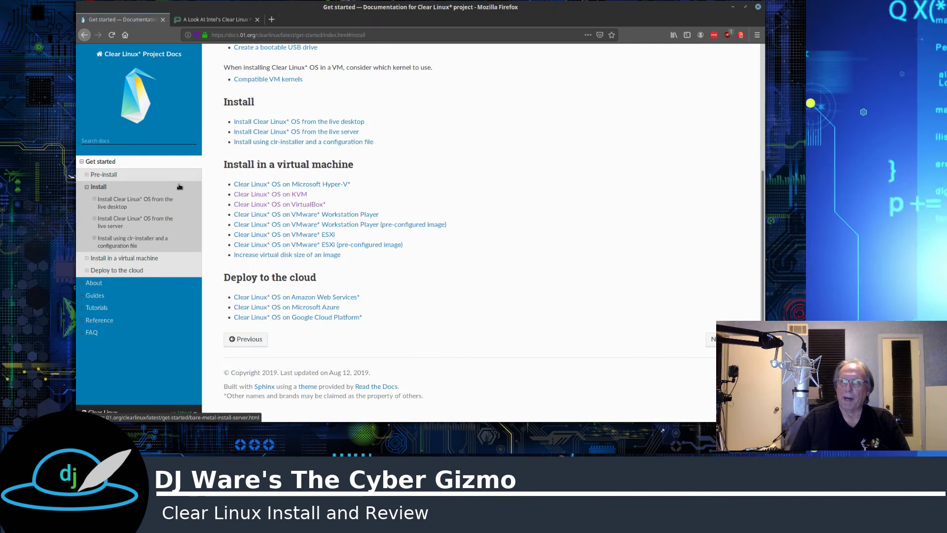
click(110, 175)
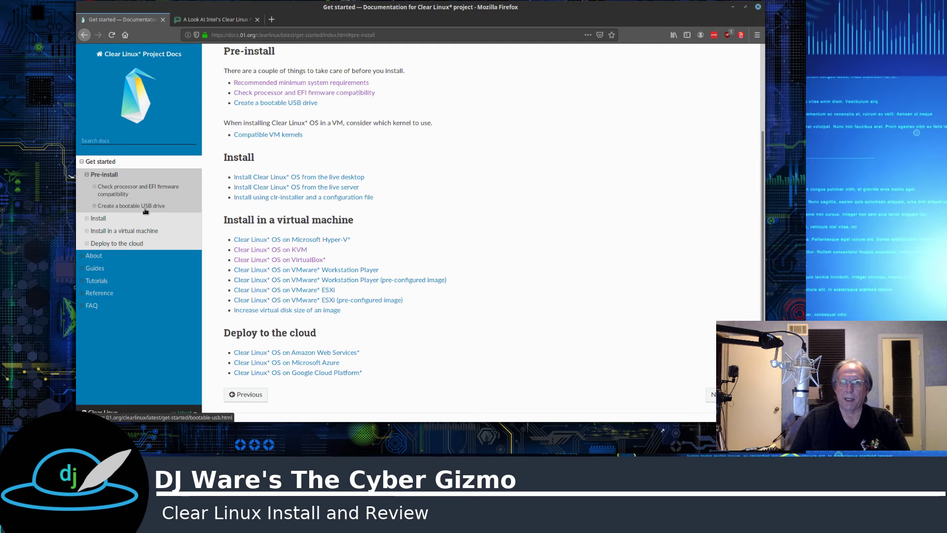
click(112, 220)
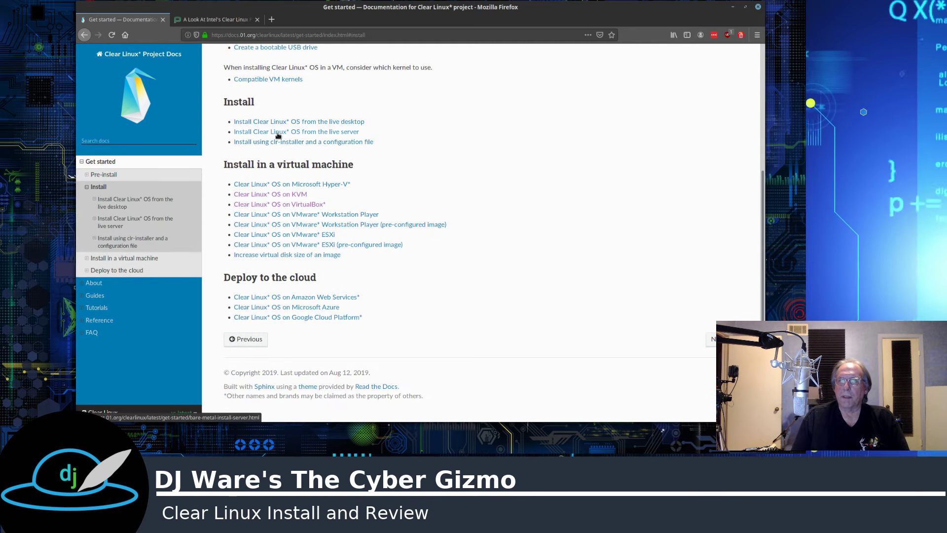
scroll(278, 136, up, 1)
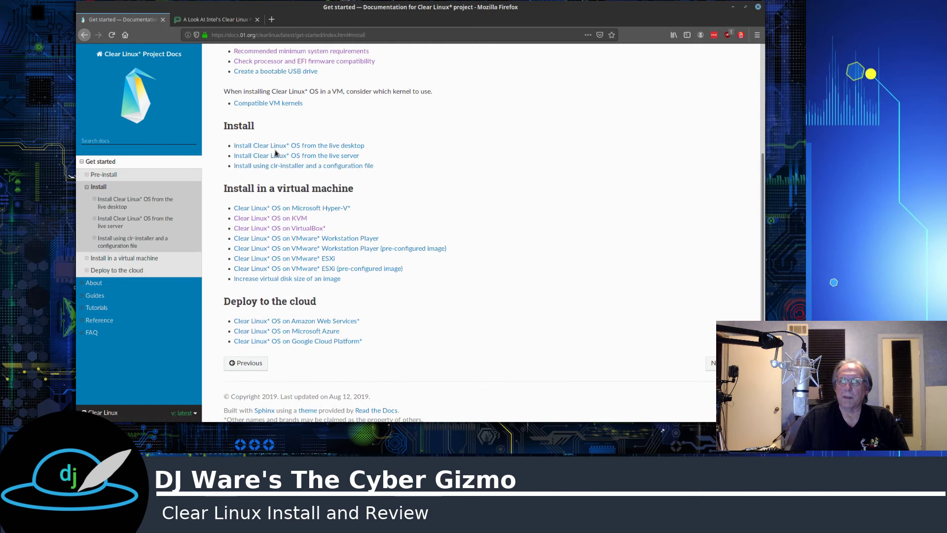
scroll(276, 153, down, 1)
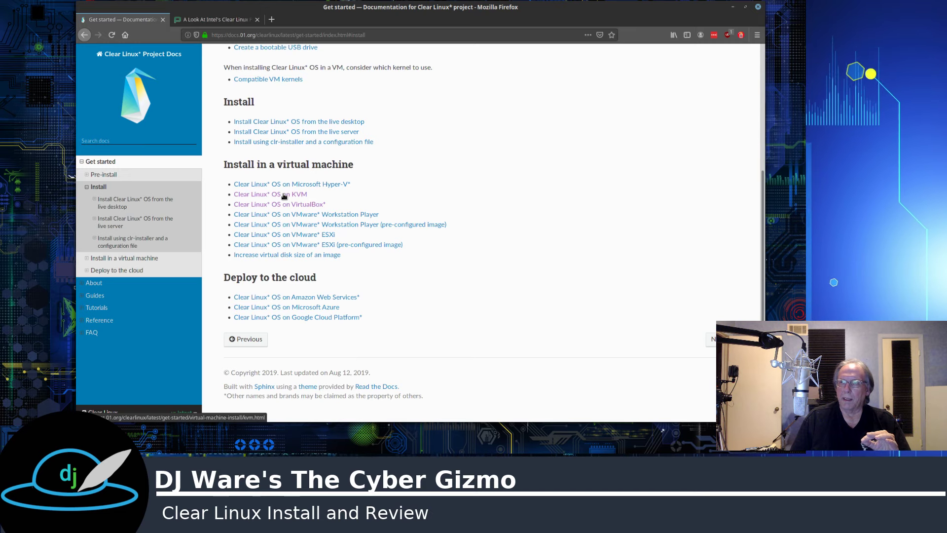
- Open the Clear Linux OS on KVM page and select the Fedora qemu-kvm install command
click(284, 194)
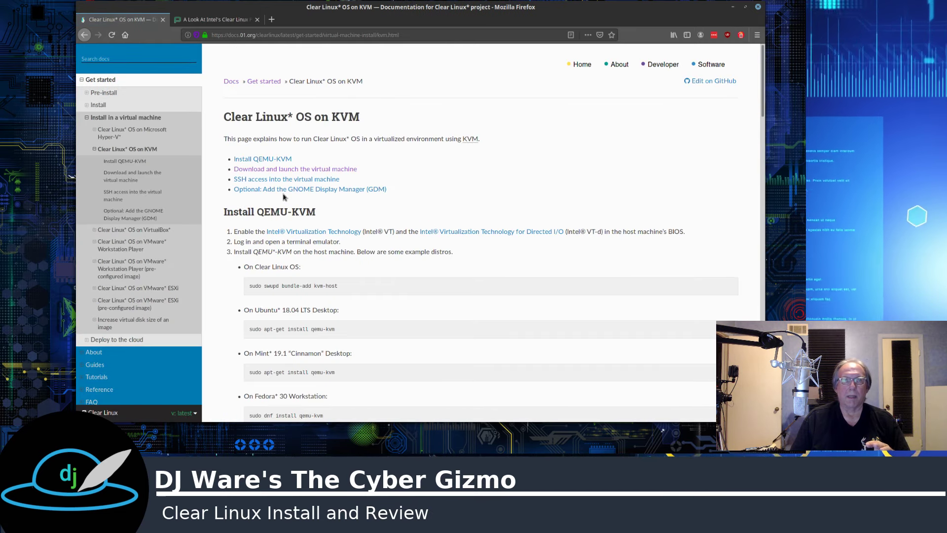
scroll(290, 291, down, 3)
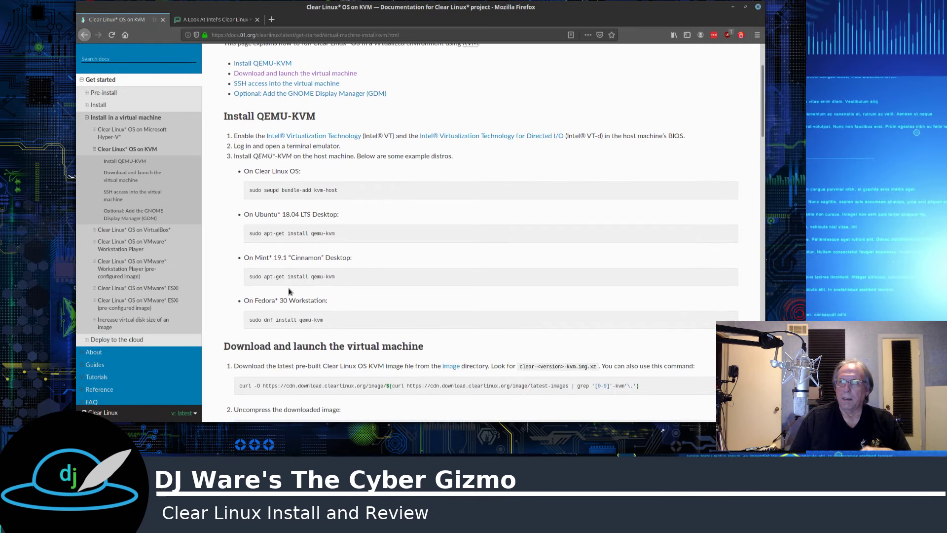
scroll(289, 291, down, 2)
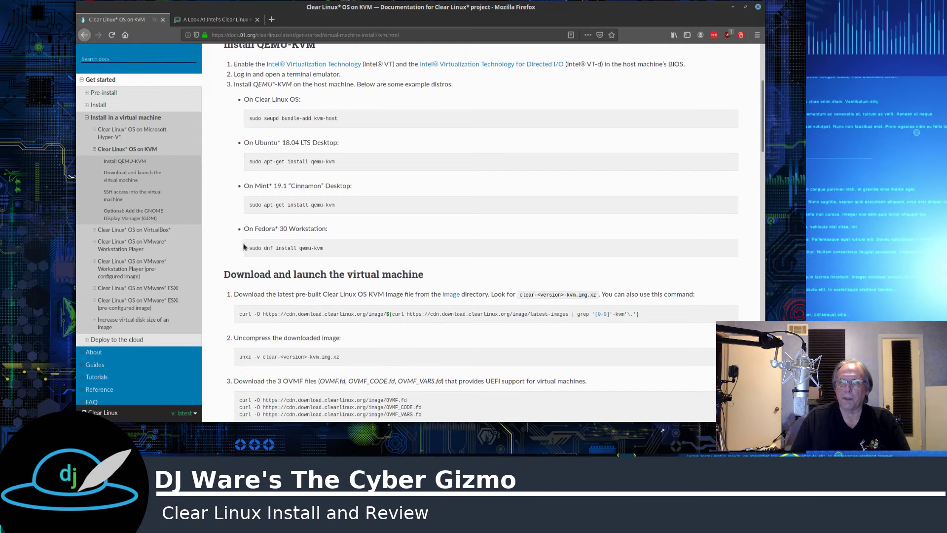
drag(249, 248, 337, 253)
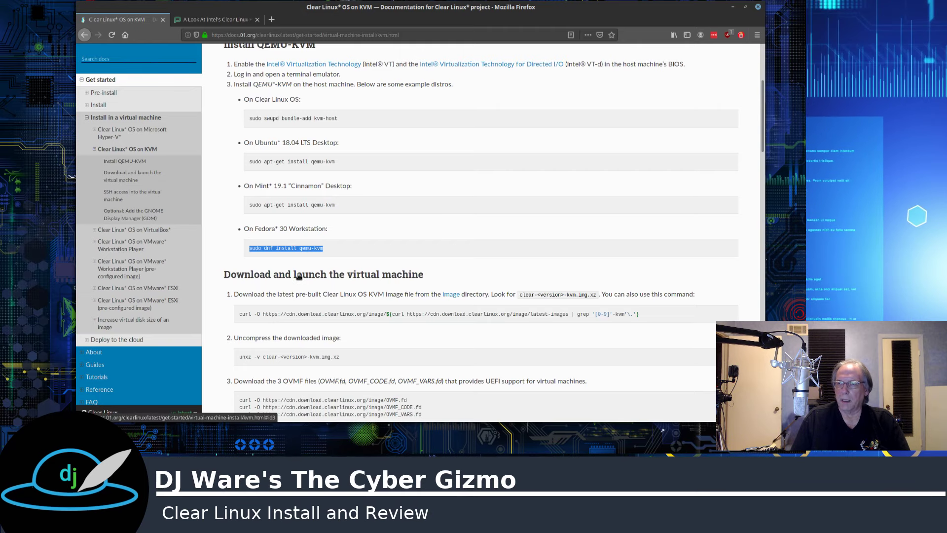
- Select the curl command for the latest KVM image and the three OVMF download commands
scroll(299, 277, down, 2)
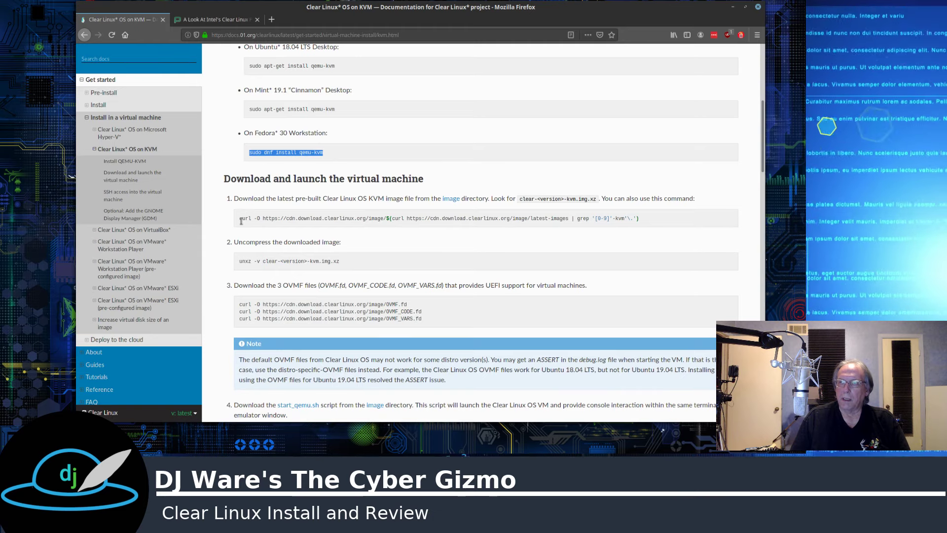
drag(239, 219, 652, 225)
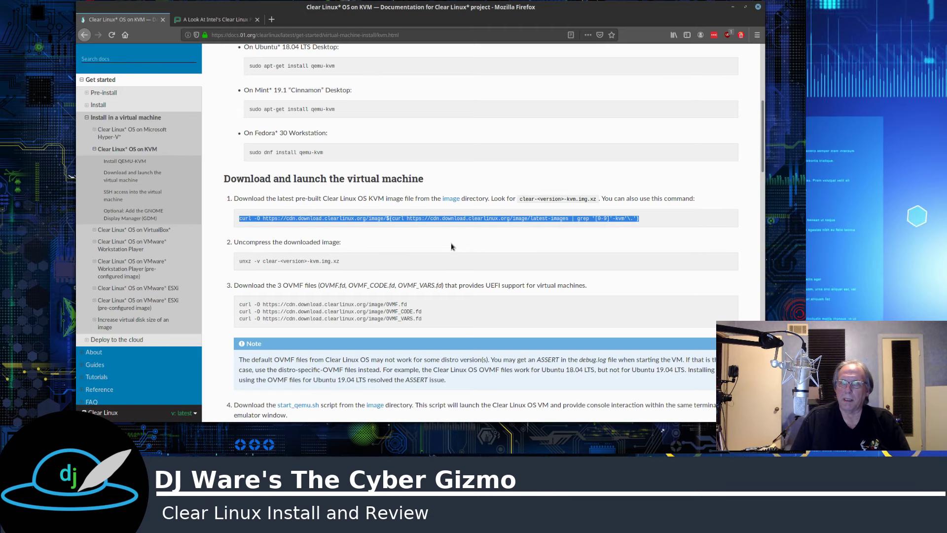
scroll(451, 246, down, 2)
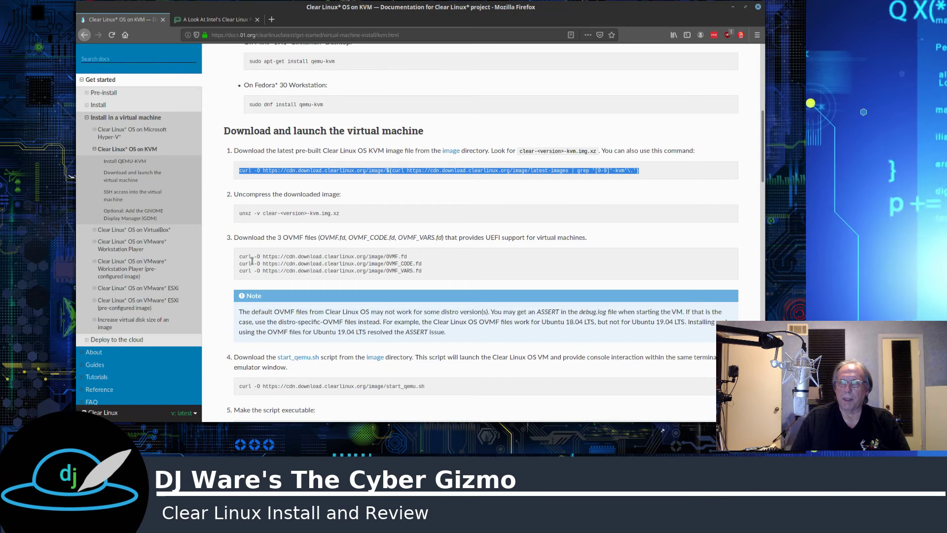
drag(242, 256, 442, 277)
scroll(442, 277, down, 3)
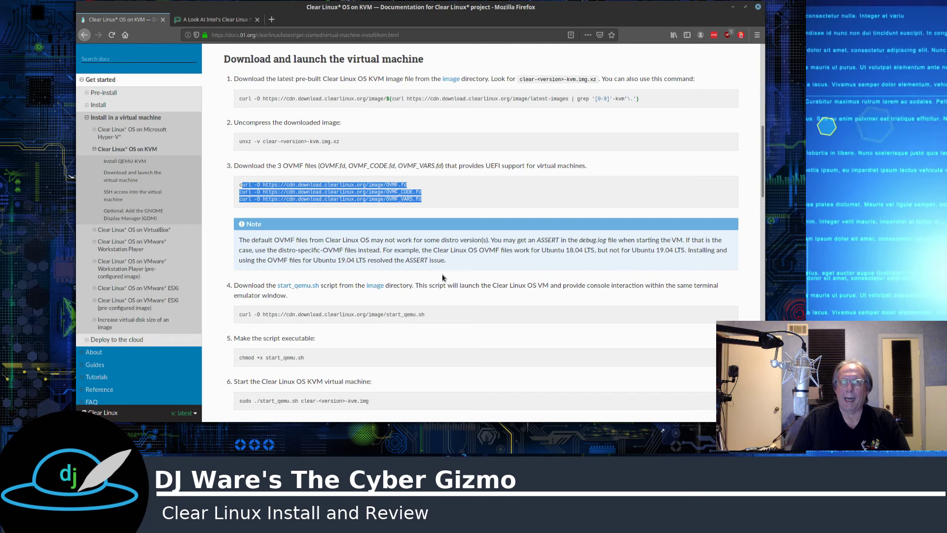
scroll(442, 277, down, 2)
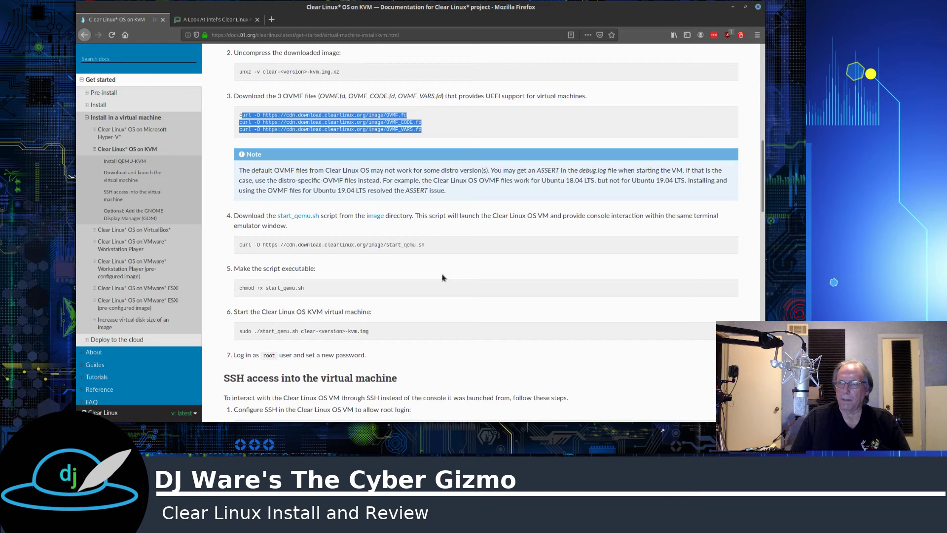
scroll(442, 278, down, 1)
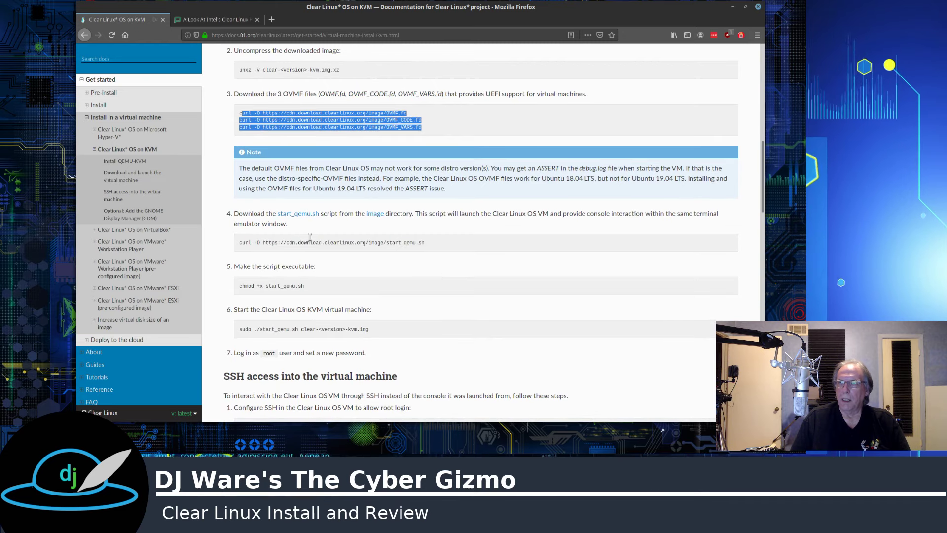
click(477, 234)
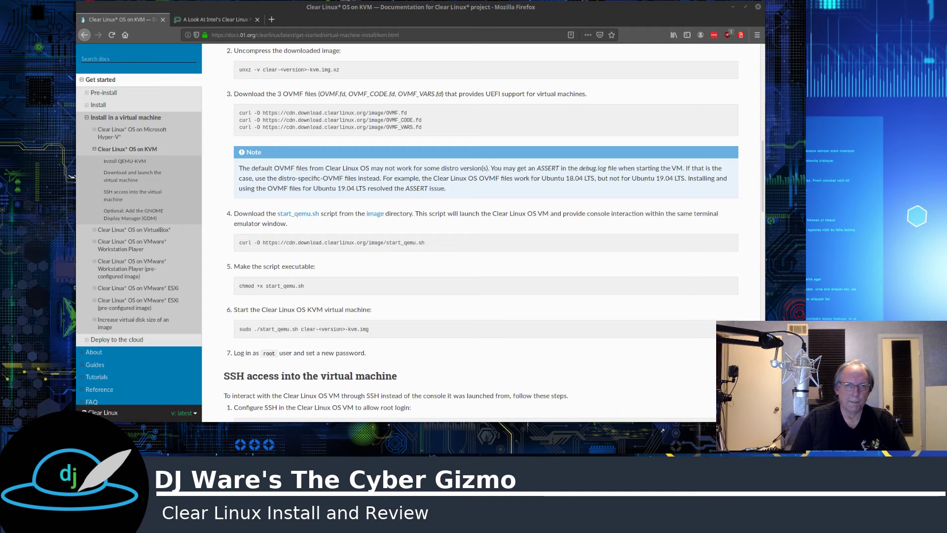
- Open start_qemu.sh in vi from the terminal, using Tab completion for the file name
key(alt+Tab)
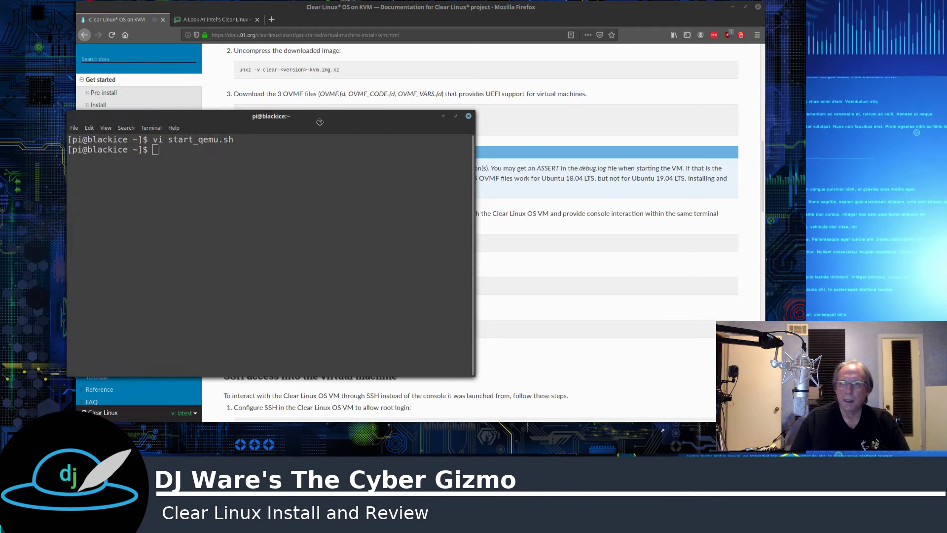
text(vi ss)
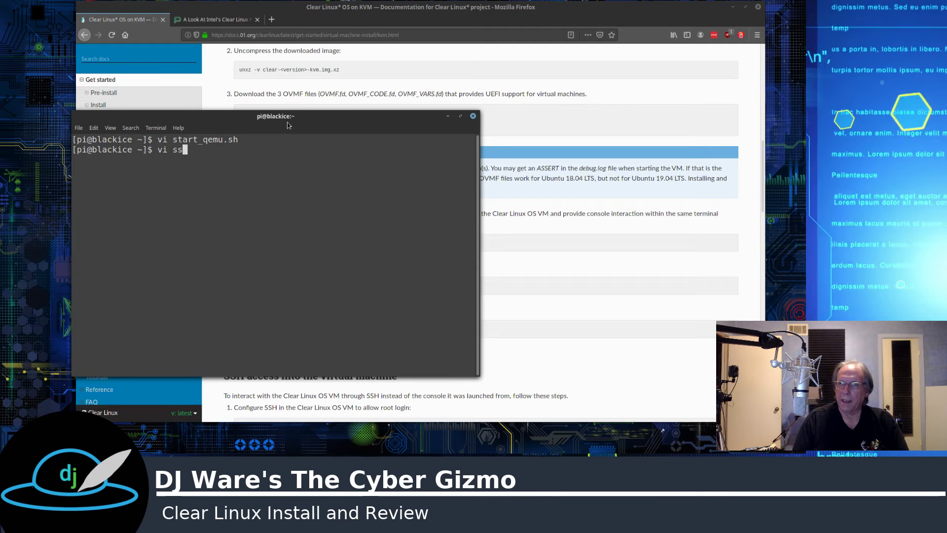
key(BackSpace)
text(tart_)
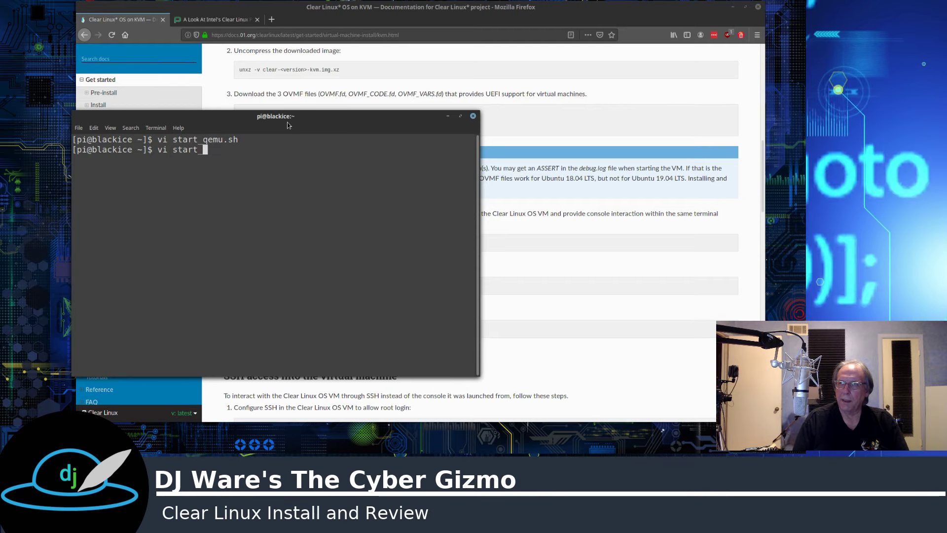
key(Tab)
key(Return)
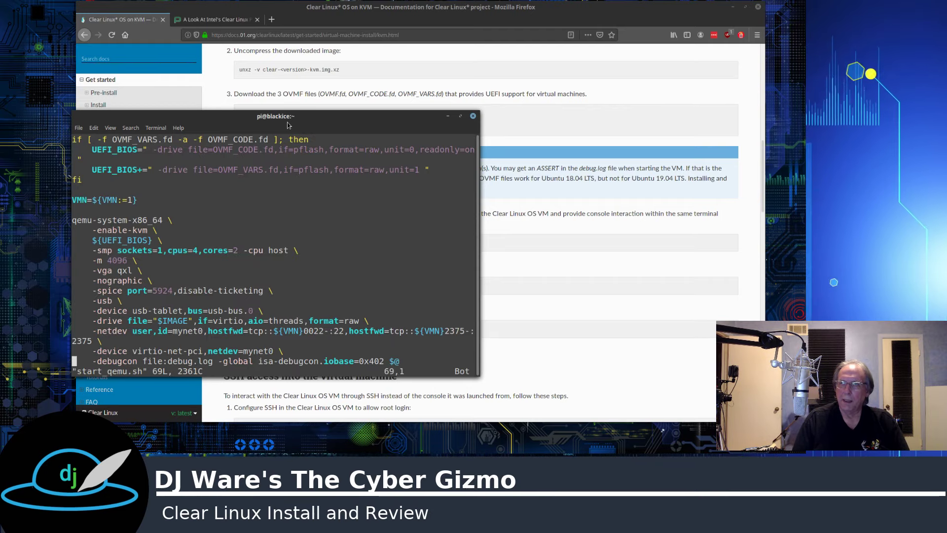
- Step through start_qemu.sh from the licence header past the UEFI/OVMF settings to the qemu-system-x86_64 options
key(g)
key(g)
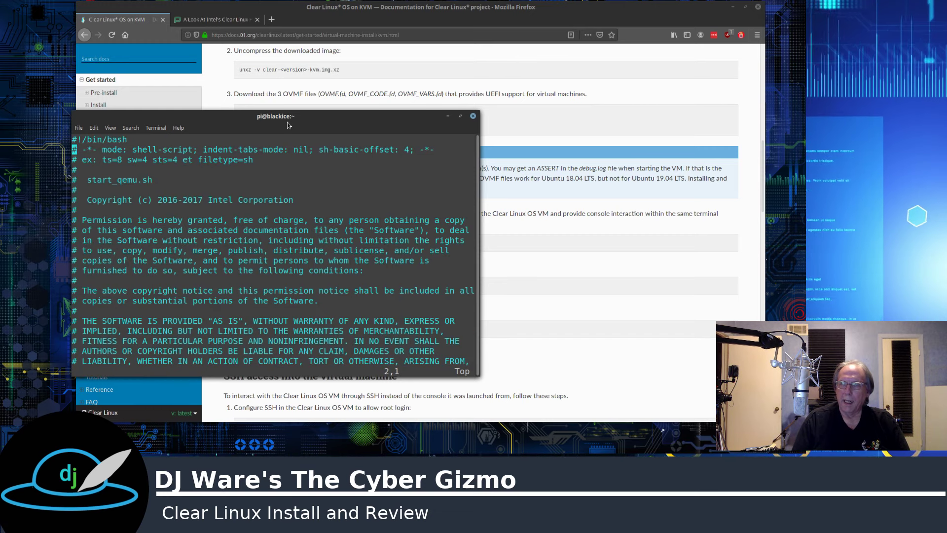
key(j)
key(j)
key(j)
key(j)
key(j)
key(j)
key(j)
key(j)
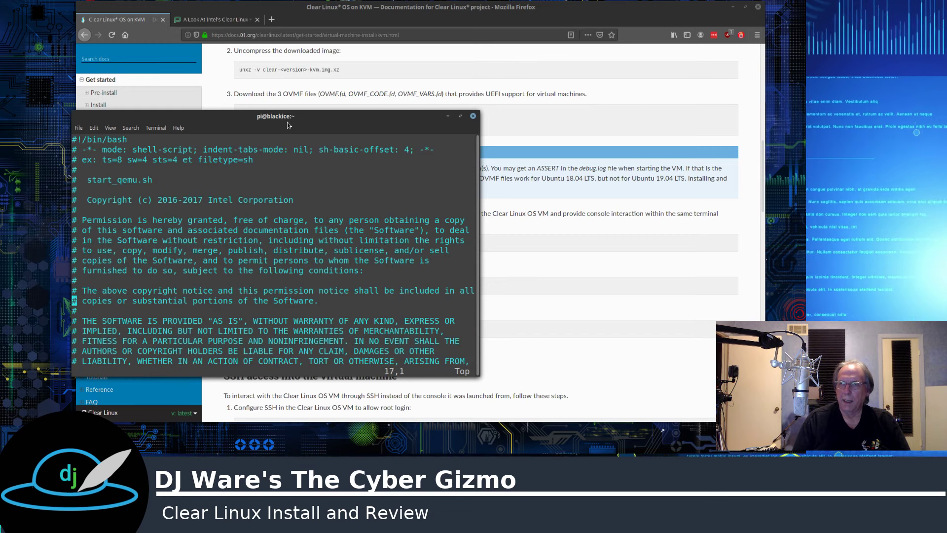
key(j)
key(j)
key(j)
key(j)
key(j)
key(j)
key(j)
key(j)
key(j)
key(j)
key(j)
key(j)
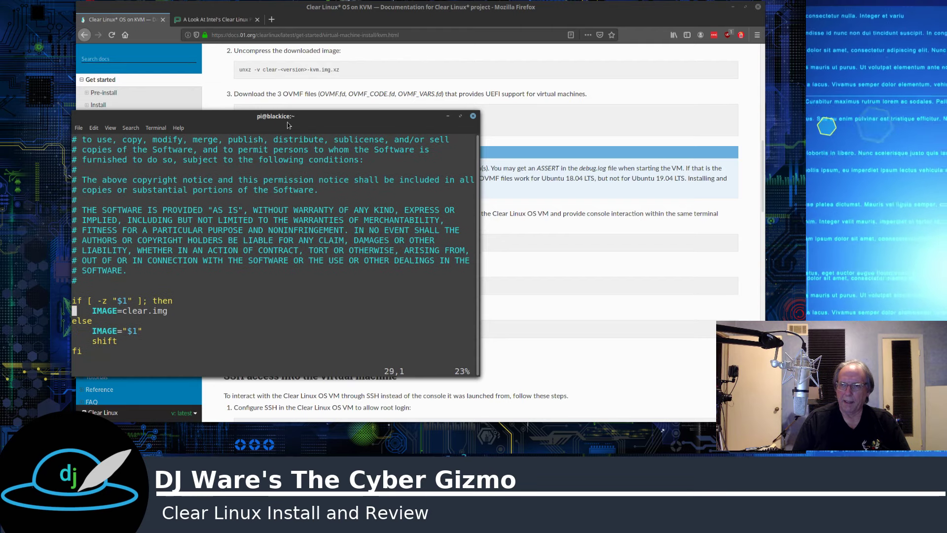
key(j)
key(j)
key(j)
key(j)
key(j)
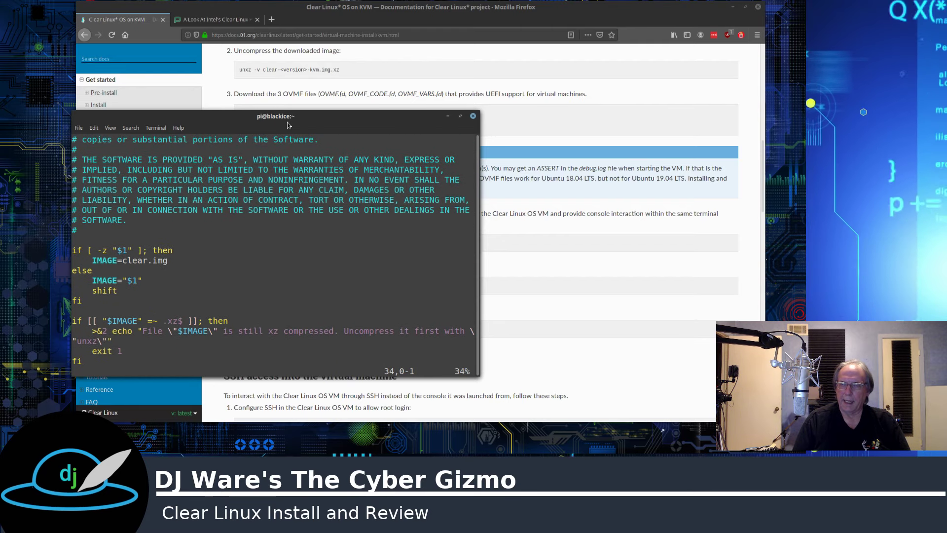
key(j)
key(j)
key(j)
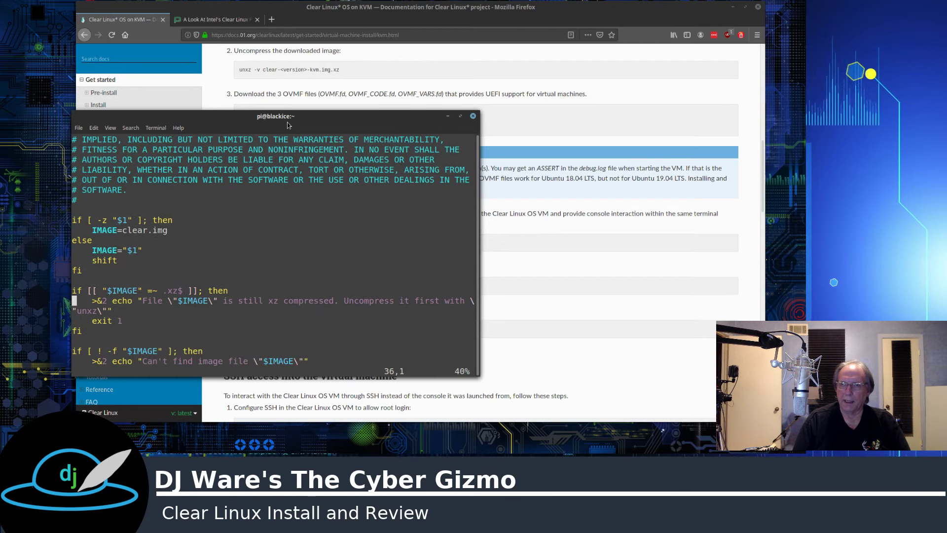
key(j)
key(j)
key(j)
key(j)
key(j)
key(j)
key(j)
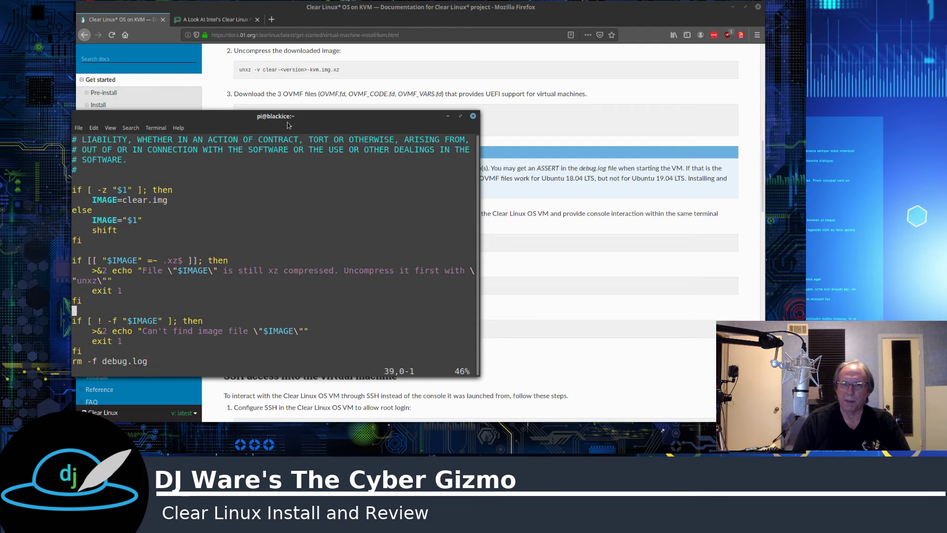
key(j)
key(j)
key(j)
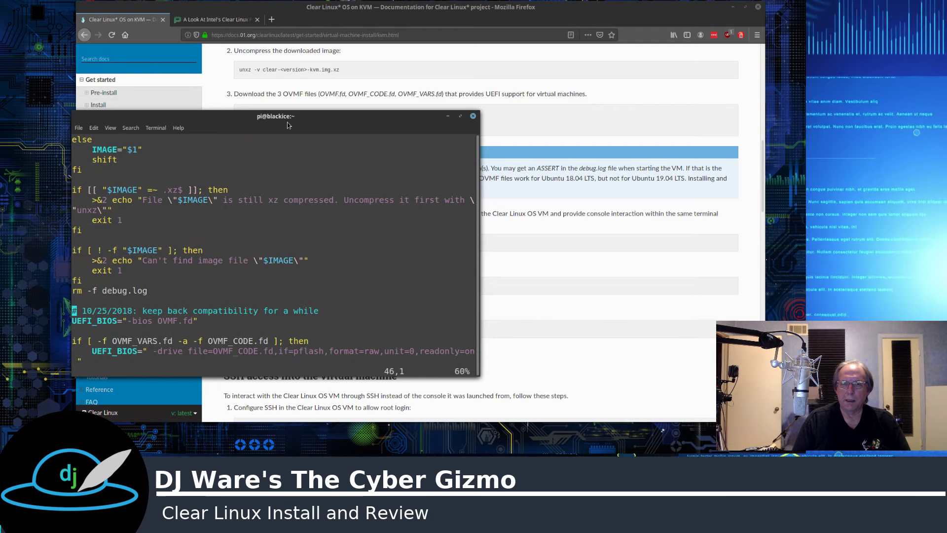
key(j)
key(j)
key(j)
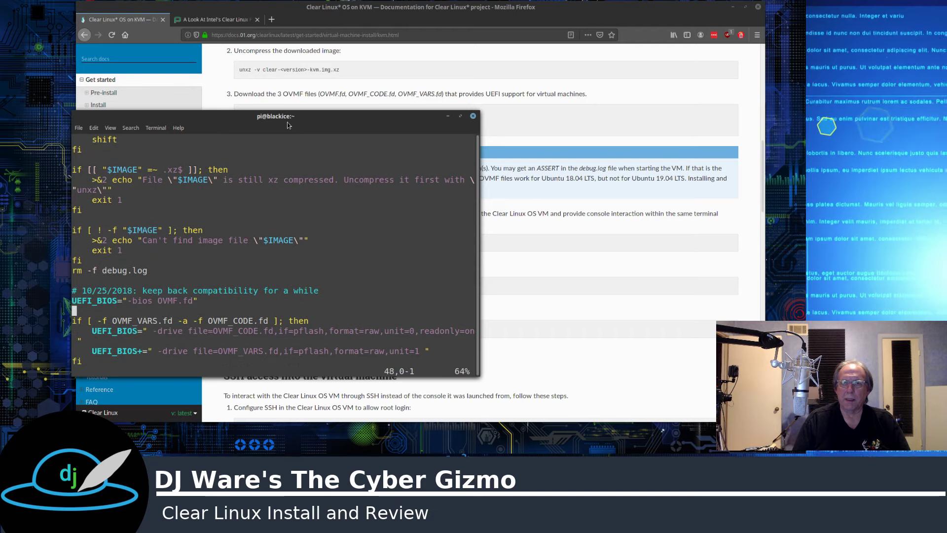
key(j)
key(j)
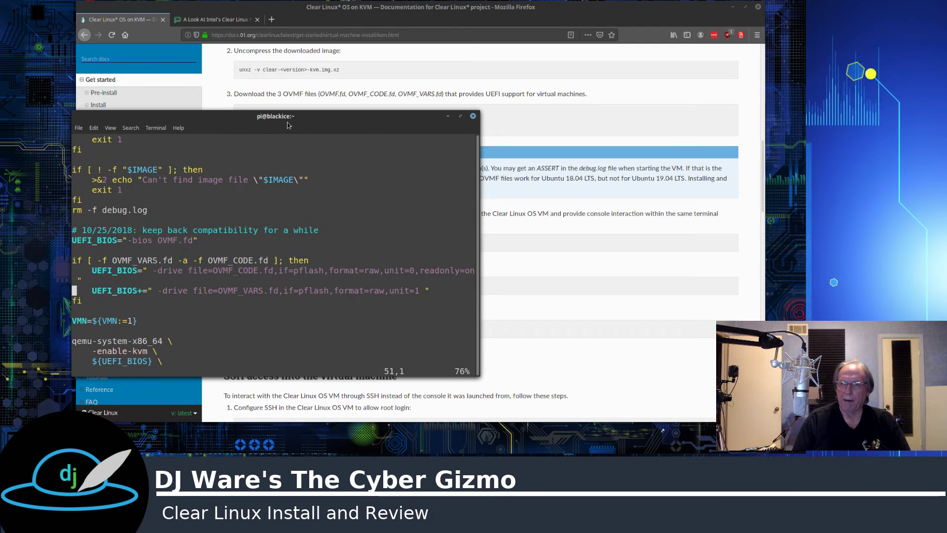
key(k)
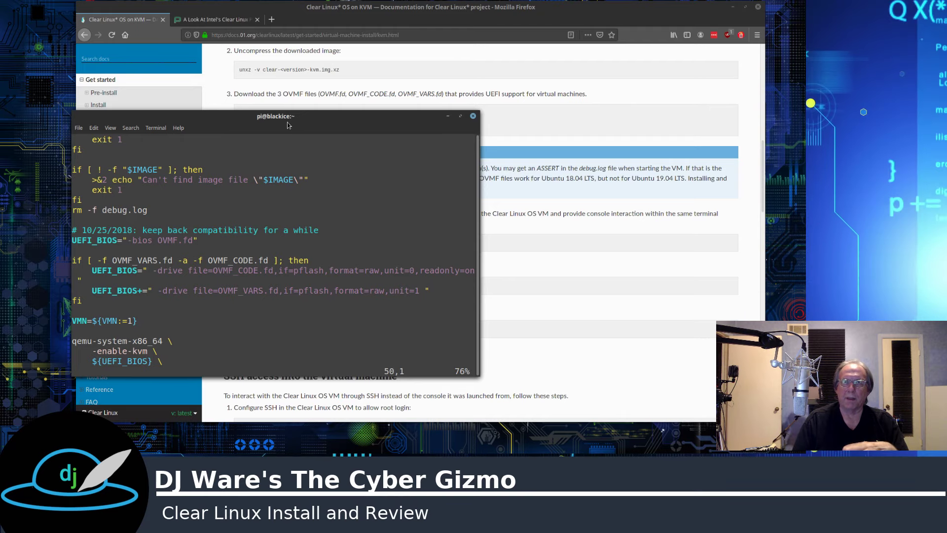
key(j)
key(j)
key(j)
key(j)
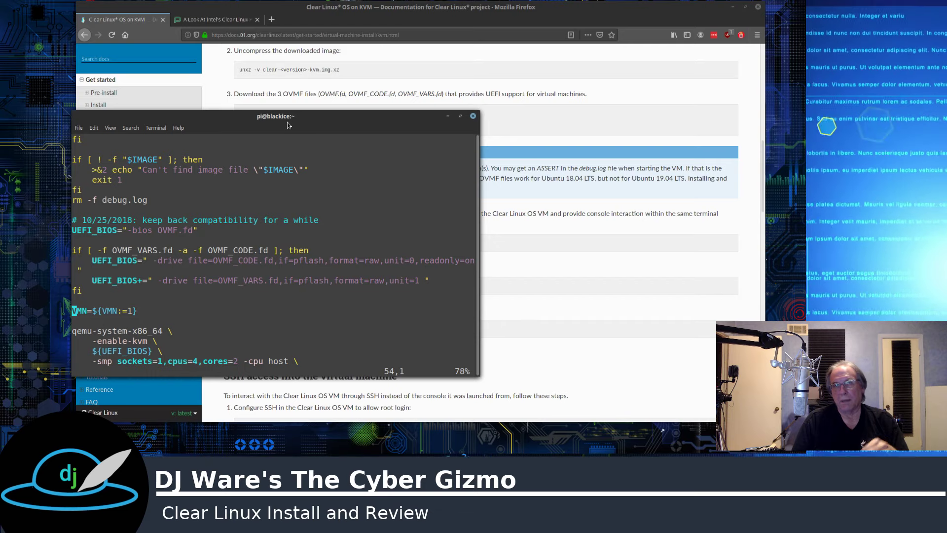
key(Down)
key(Down)
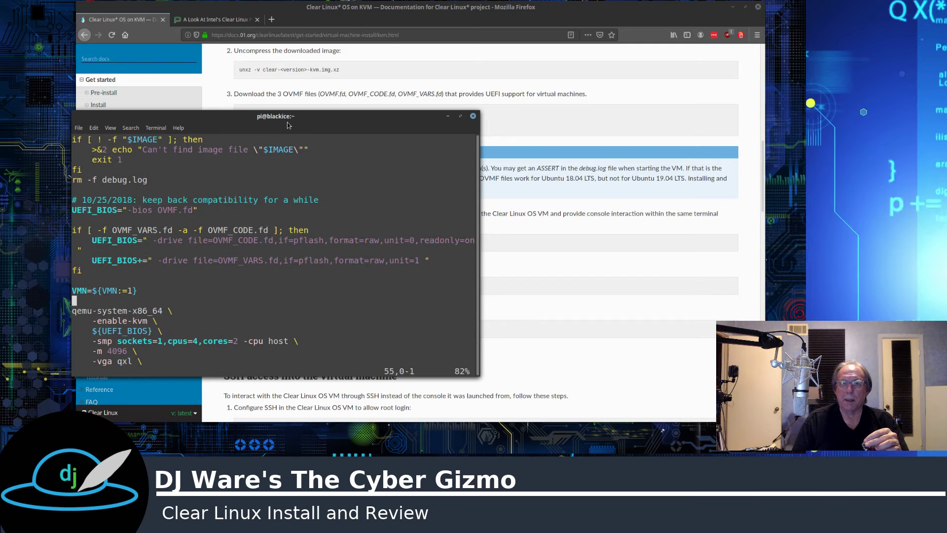
key(Down)
key(Down)
key(Down)
key(Down)
key(Down)
key(Down)
key(Down)
key(Down)
key(Down)
key(Down)
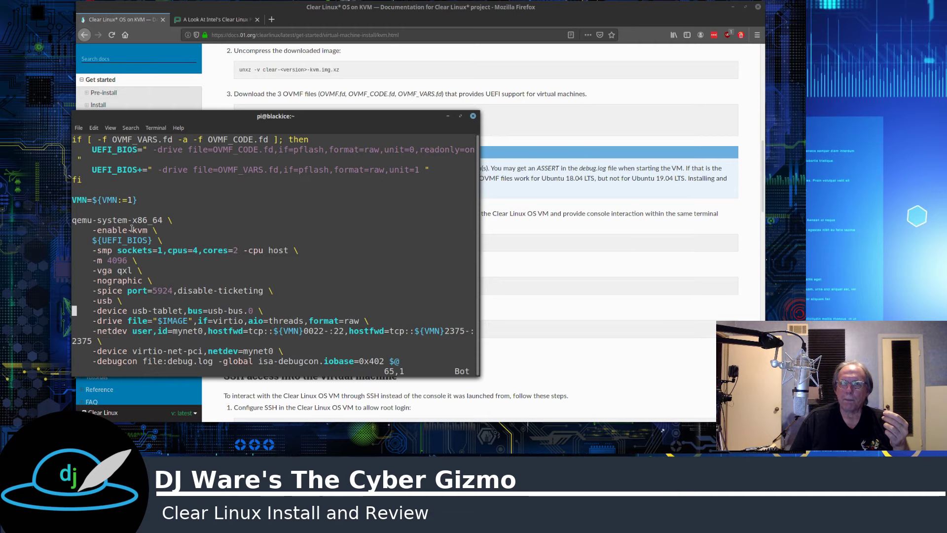
key(Down)
key(Down)
key(Down)
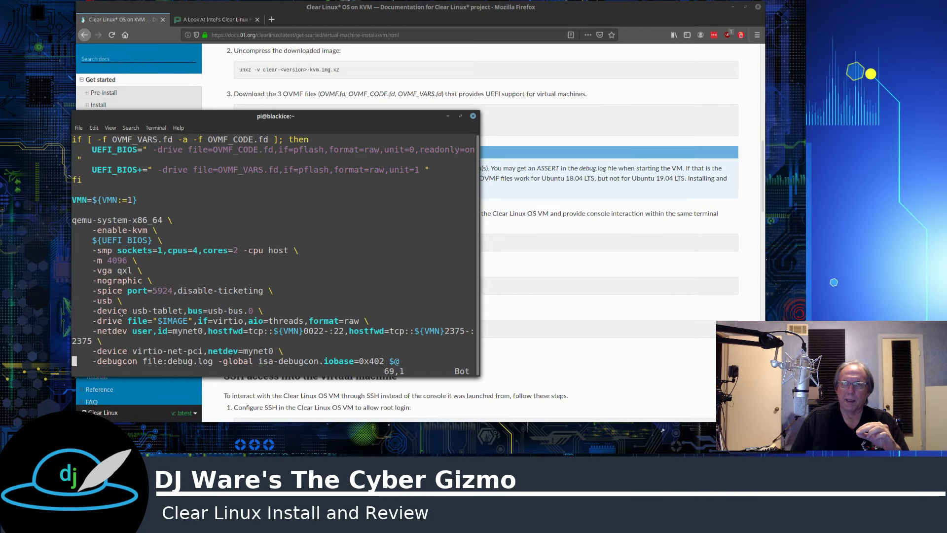
- Bring the KVM guide forward and scroll to the SSH access section
click(566, 297)
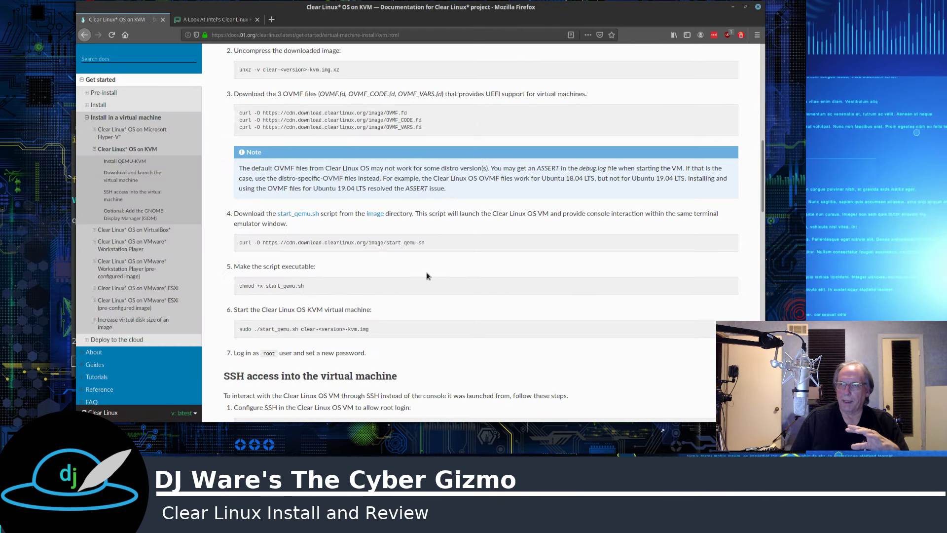
scroll(394, 279, down, 3)
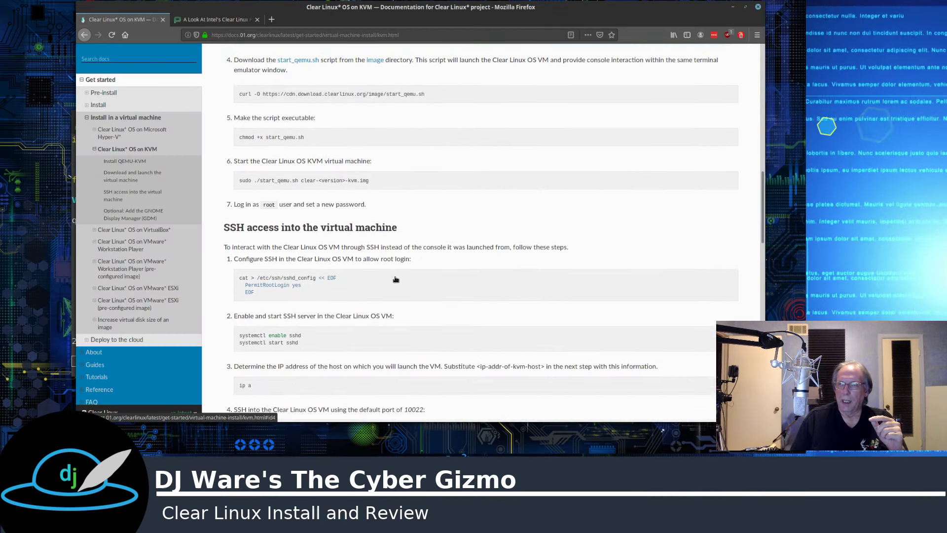
scroll(395, 279, down, 1)
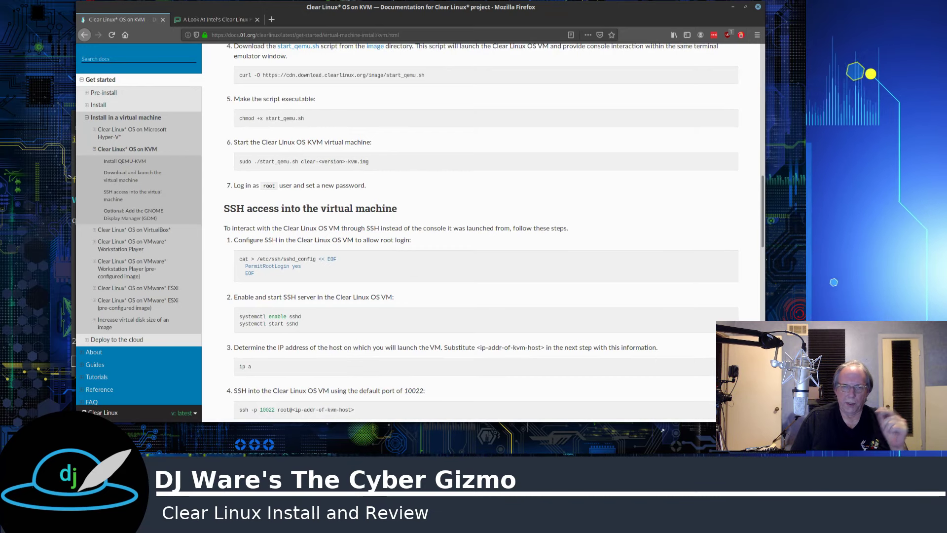
- Quit vi on start_qemu.sh with :q in the terminal
key(alt+Tab)
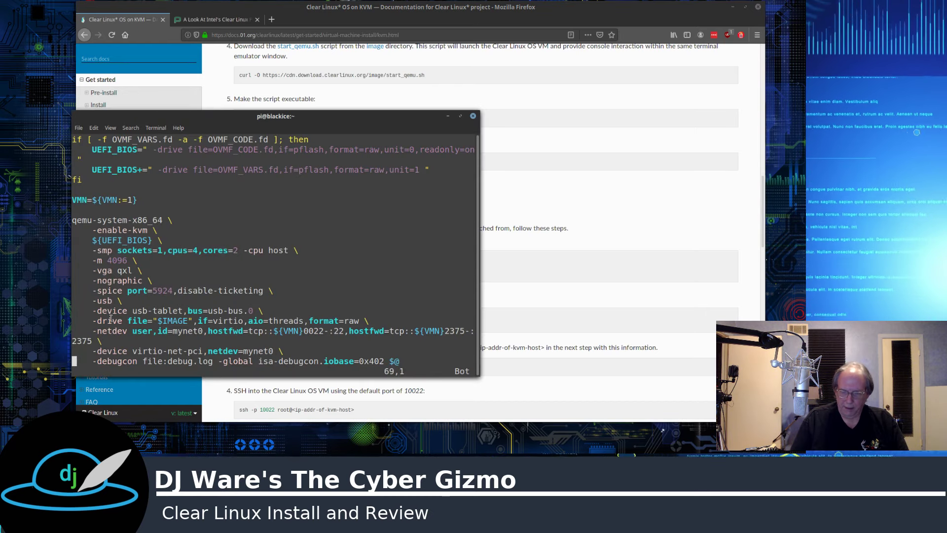
text(:q)
key(Return)
- Run sudo ./start_qemu.sh clear-30740-kvm.img and enter the sudo password to boot the VM
key(Up)
key(Up)
key(Up)
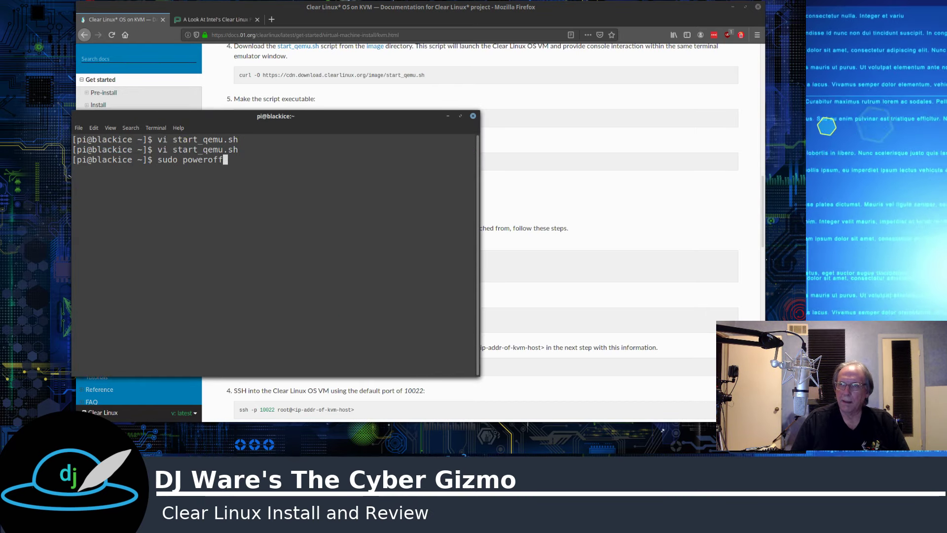
key(Up)
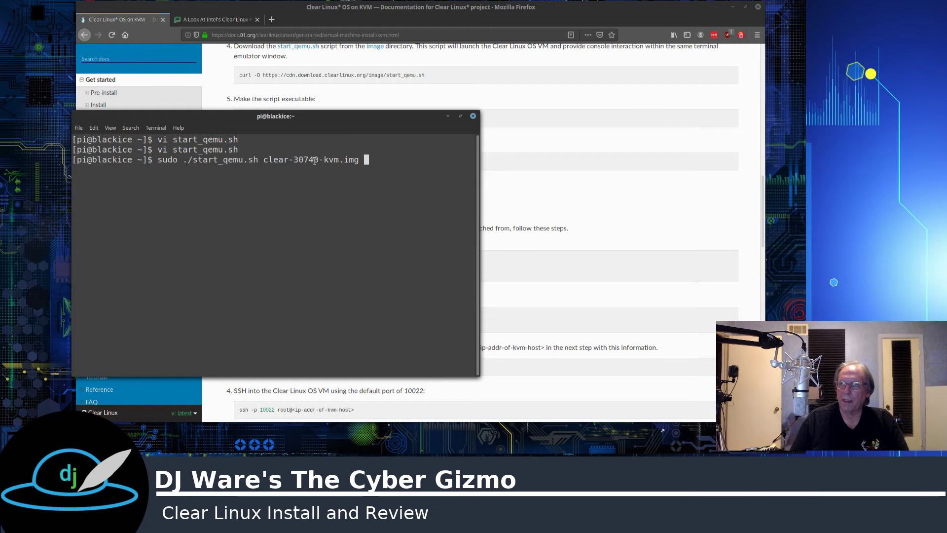
drag(315, 122, 490, 206)
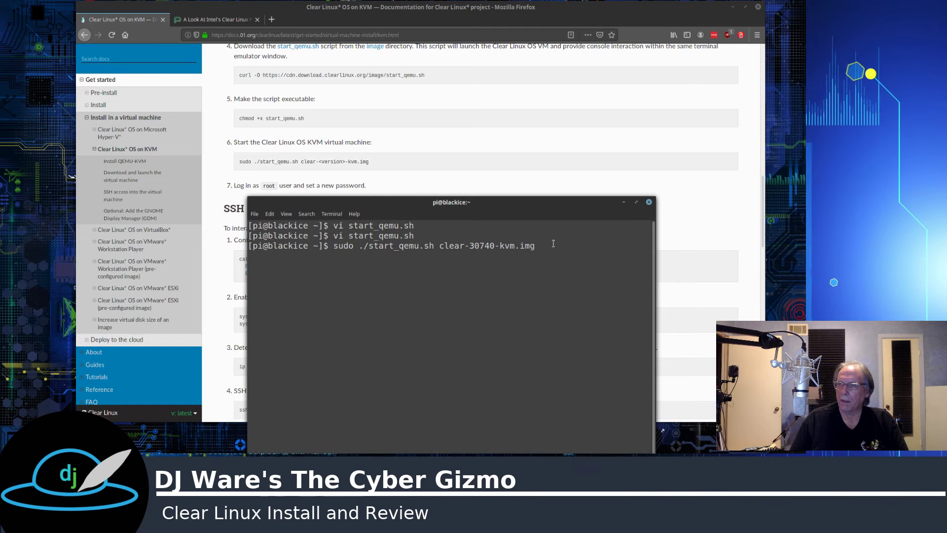
key(Return)
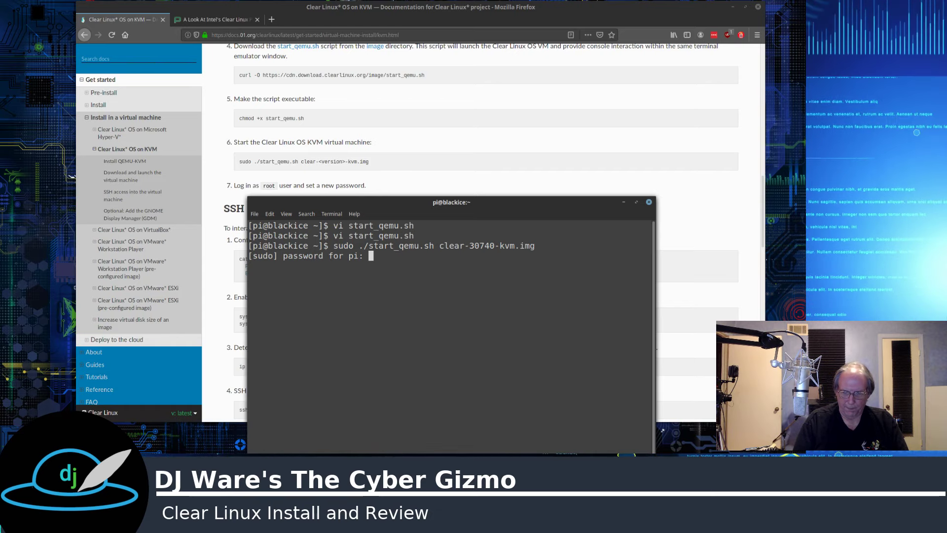
key(Return)
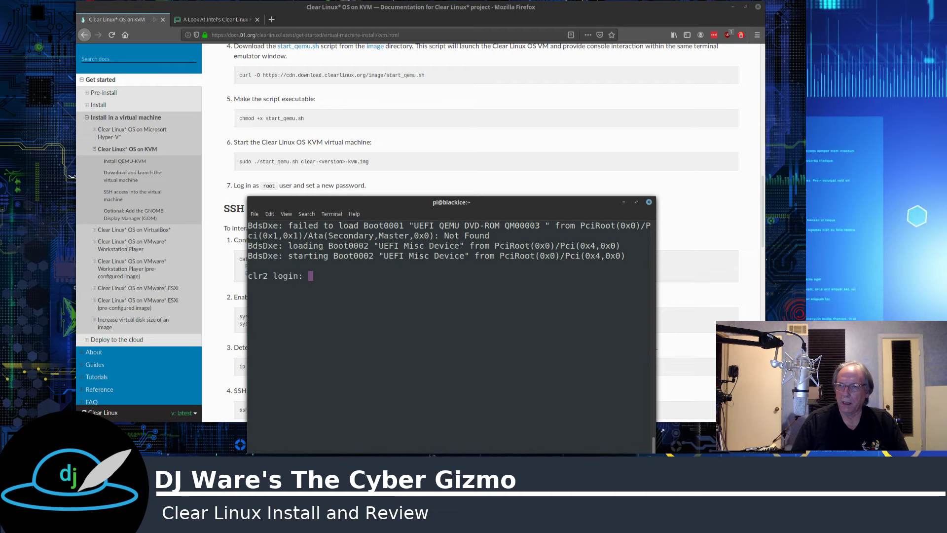
- Log in to the VM as root and display /etc/os-release, showing version 30740
text(root)
key(Return)
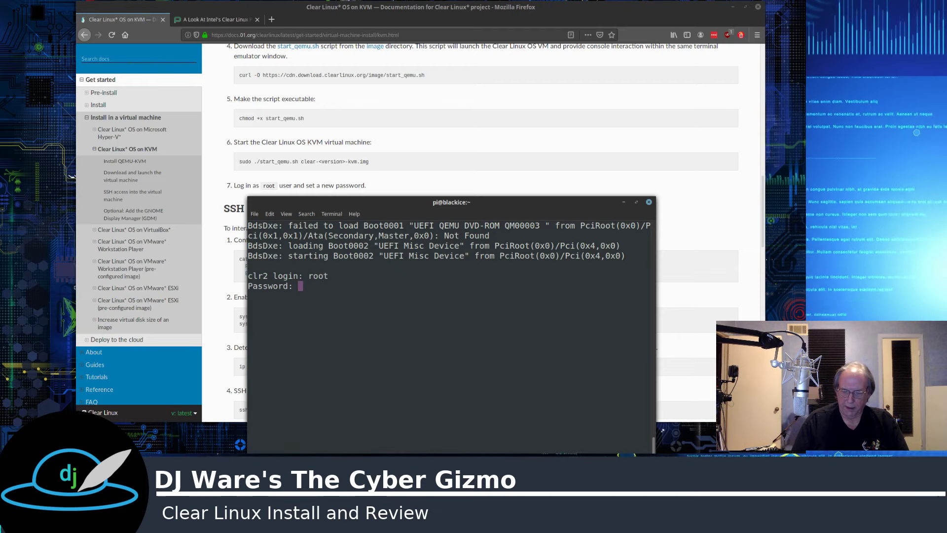
key(Return)
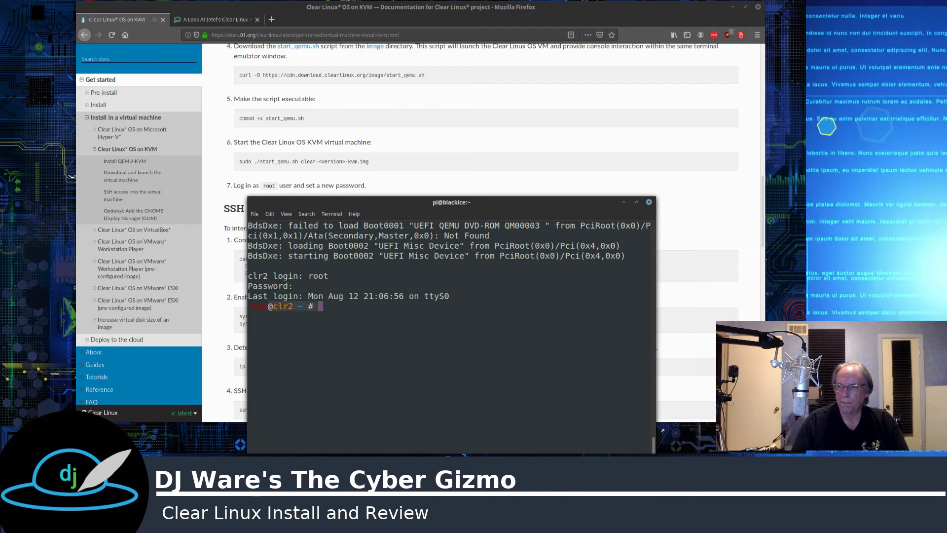
text(ls /etc)
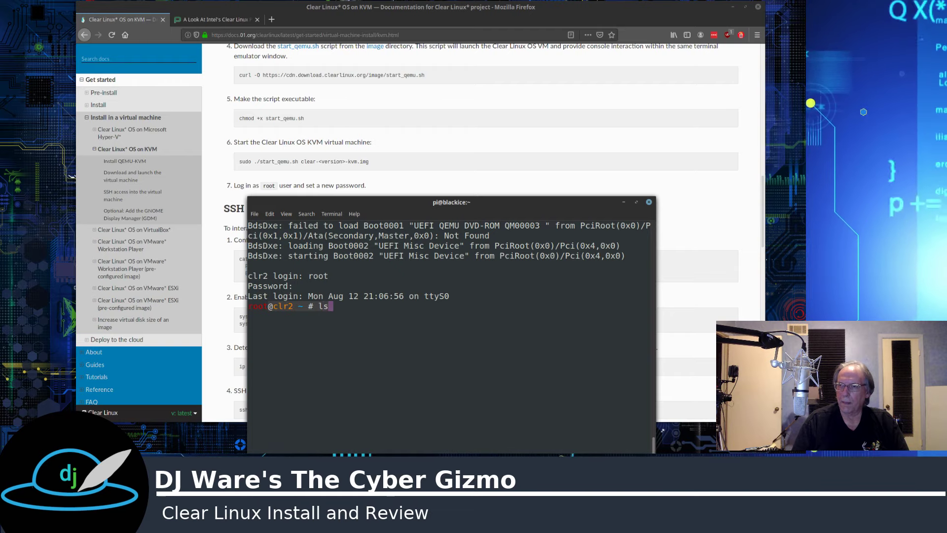
key(BackSpace)
key(BackSpace)
key(BackSpace)
key(BackSpace)
key(BackSpace)
key(BackSpace)
key(BackSpace)
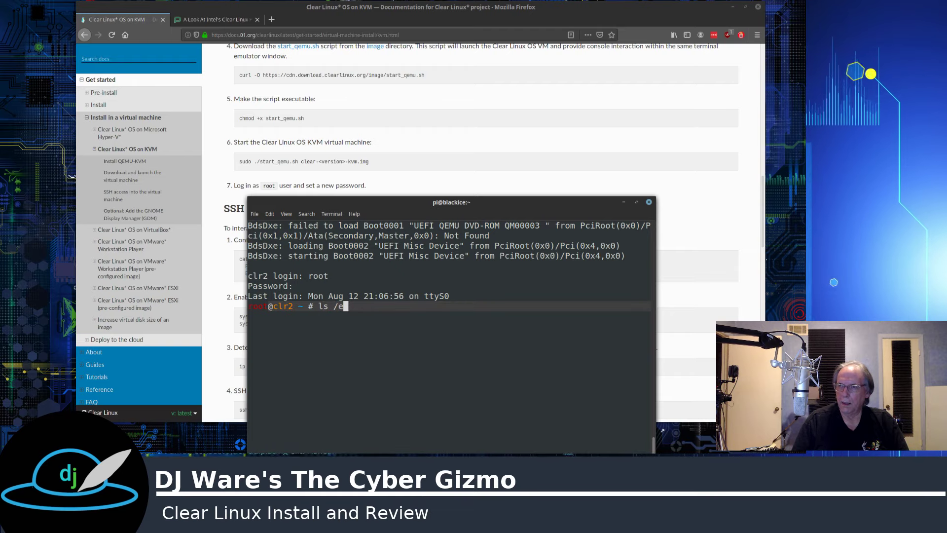
text(more /etc/os-r)
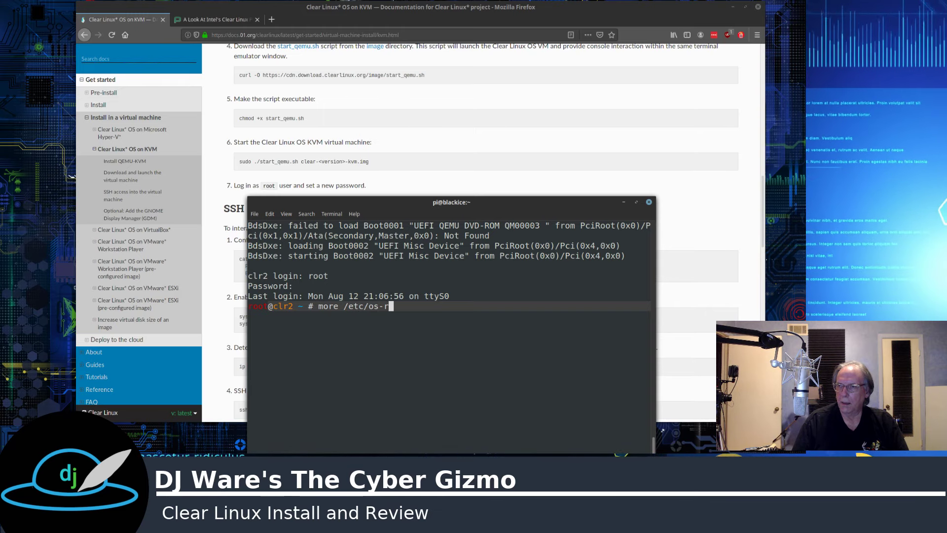
key(Tab)
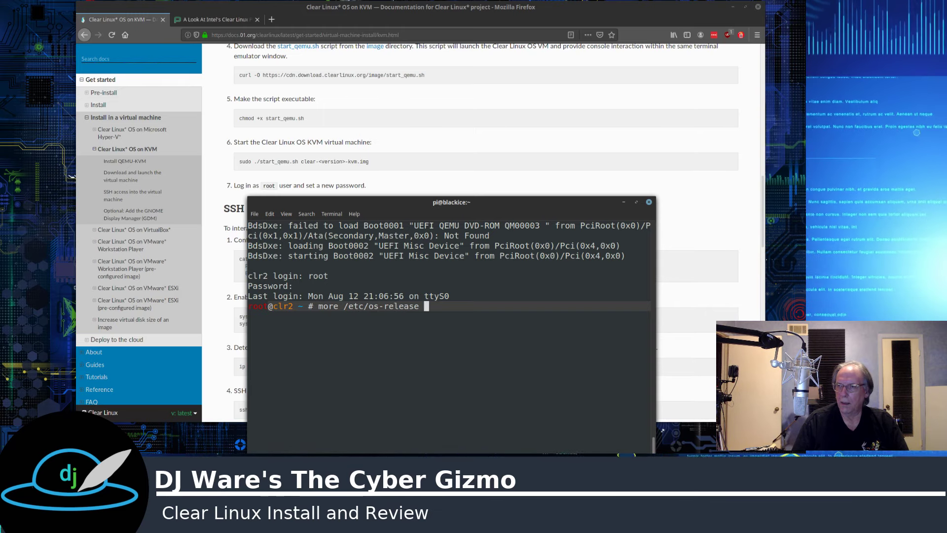
key(Return)
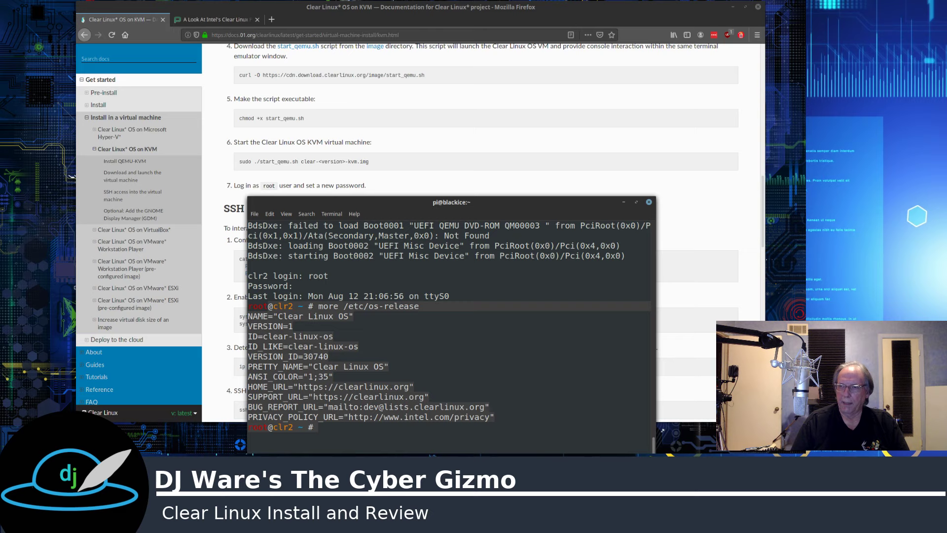
- Run uname -a for the 5.2.8 kernel and ls -l, then move the terminal aside
text(uname -a)
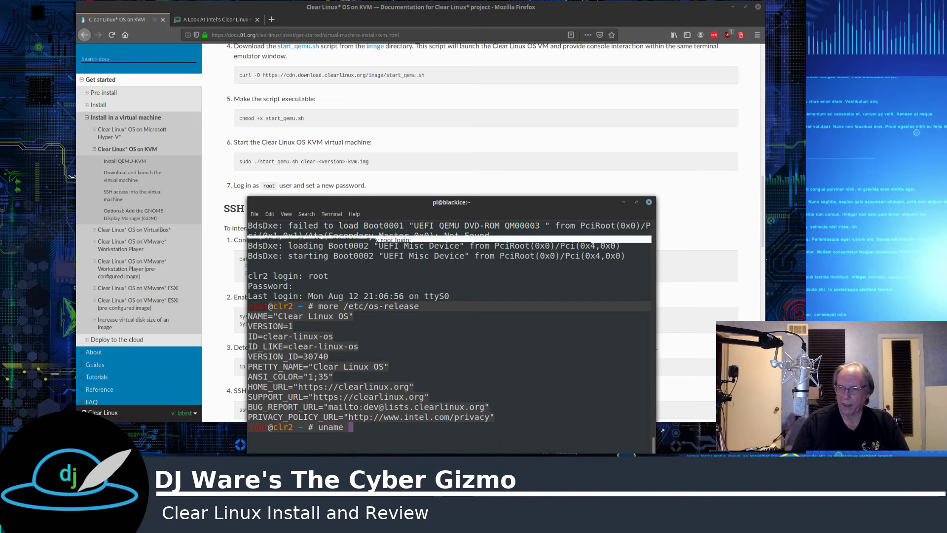
key(Return)
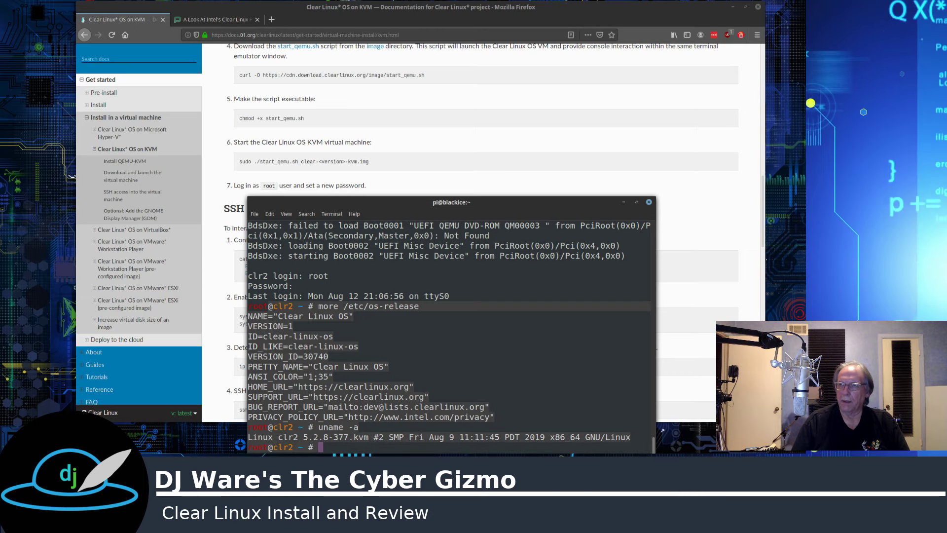
text(ls -l)
key(Return)
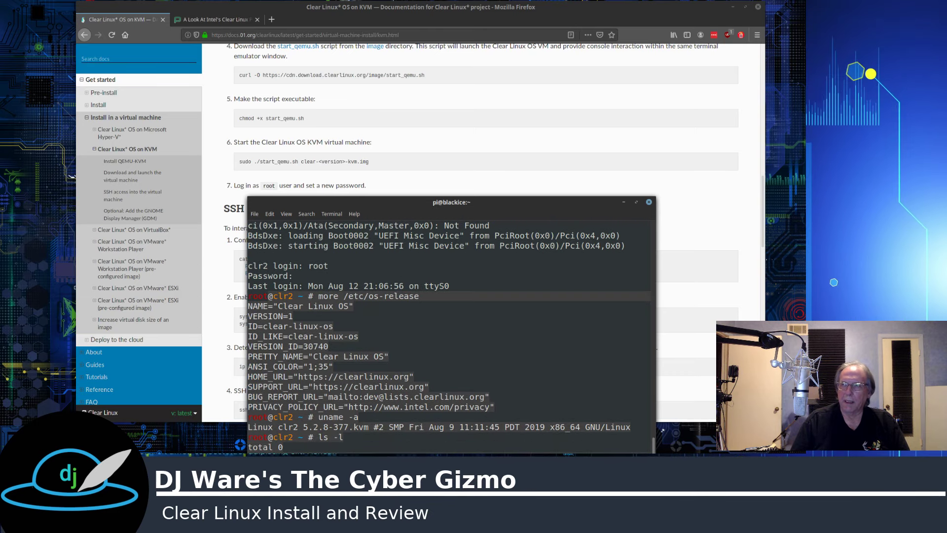
drag(421, 203, 0, 127)
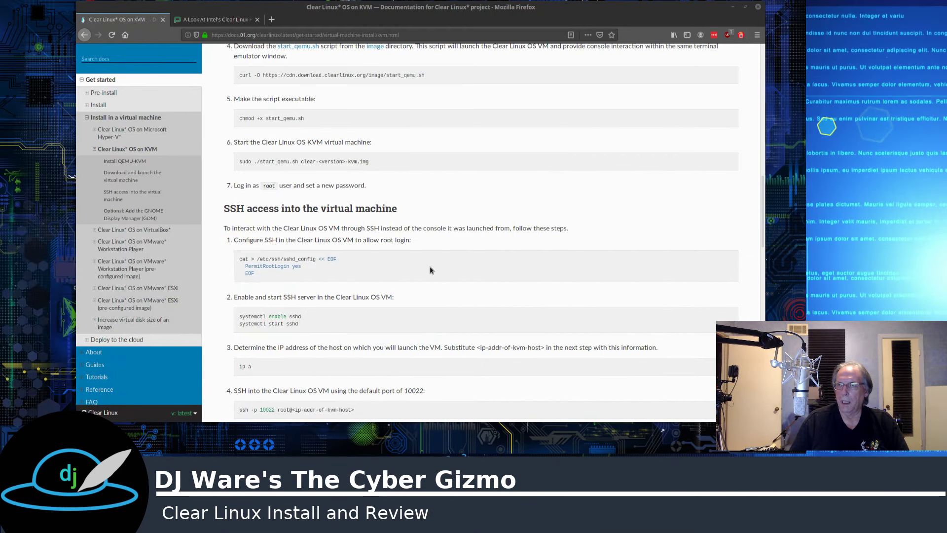
- Scroll to the SSH step and mark the host address placeholder in the ssh command
scroll(390, 256, down, 2)
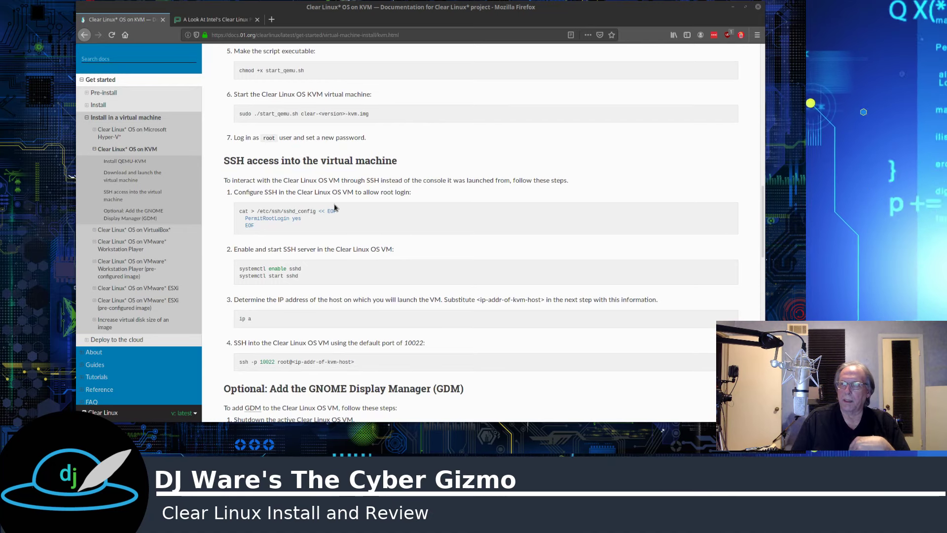
scroll(266, 193, down, 4)
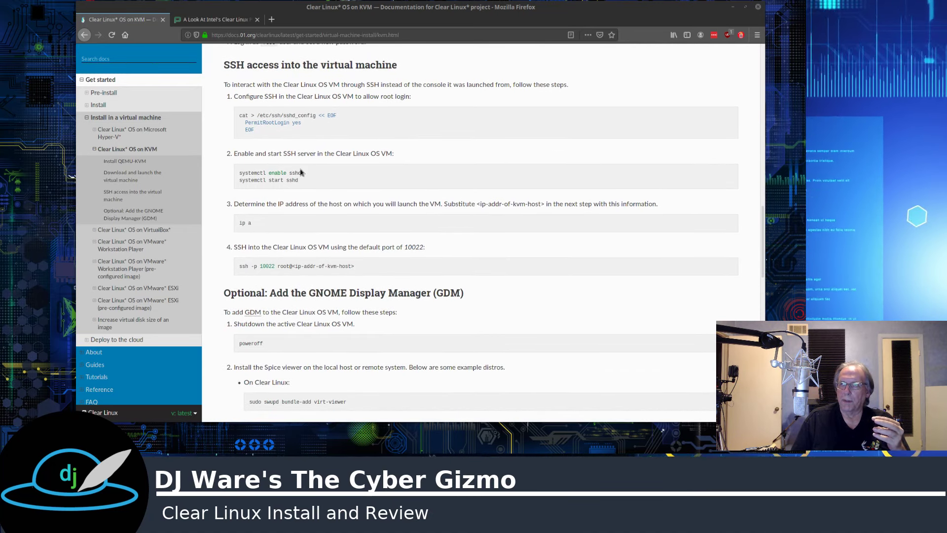
scroll(301, 172, down, 4)
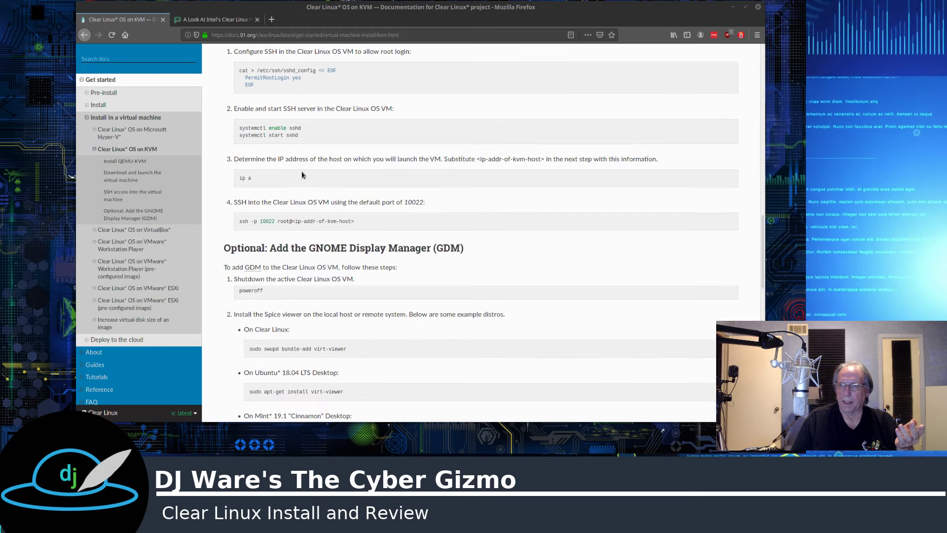
scroll(302, 171, down, 4)
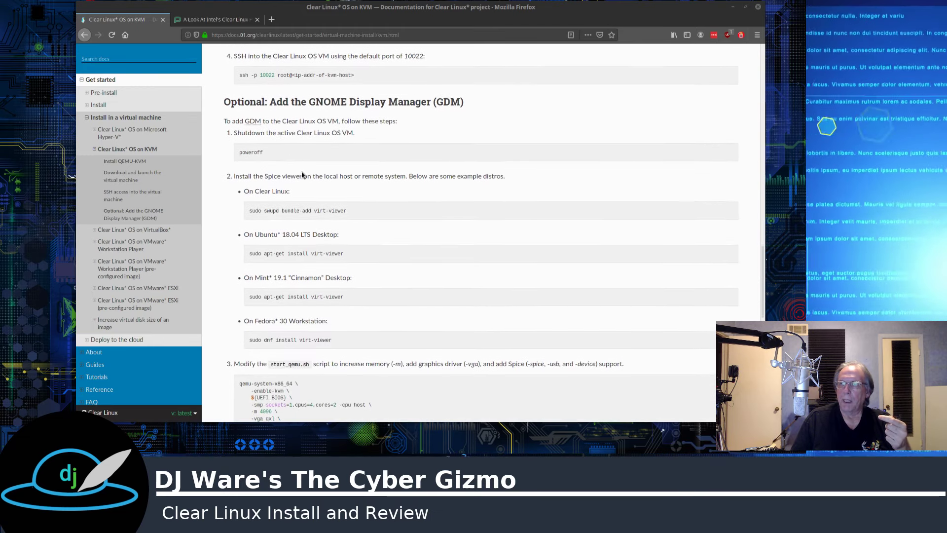
scroll(296, 124, up, 2)
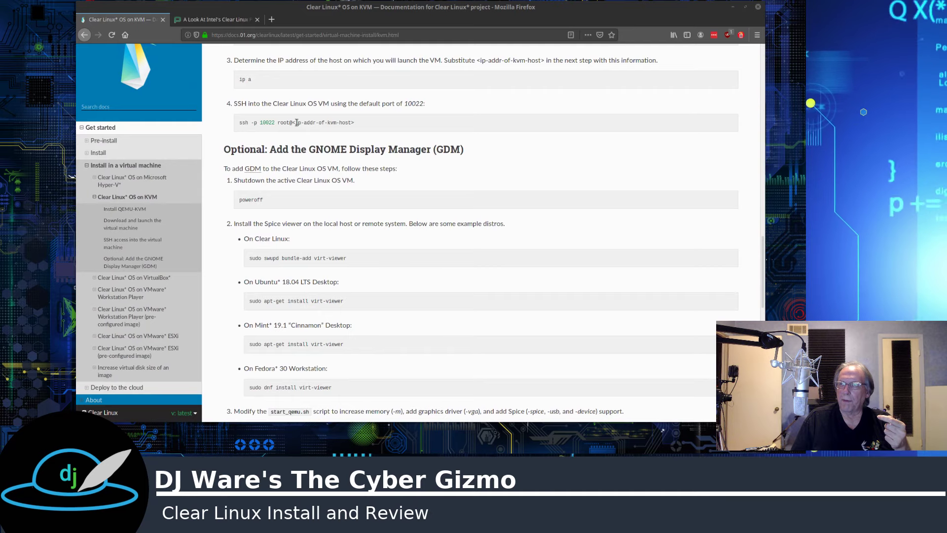
drag(296, 122, 352, 123)
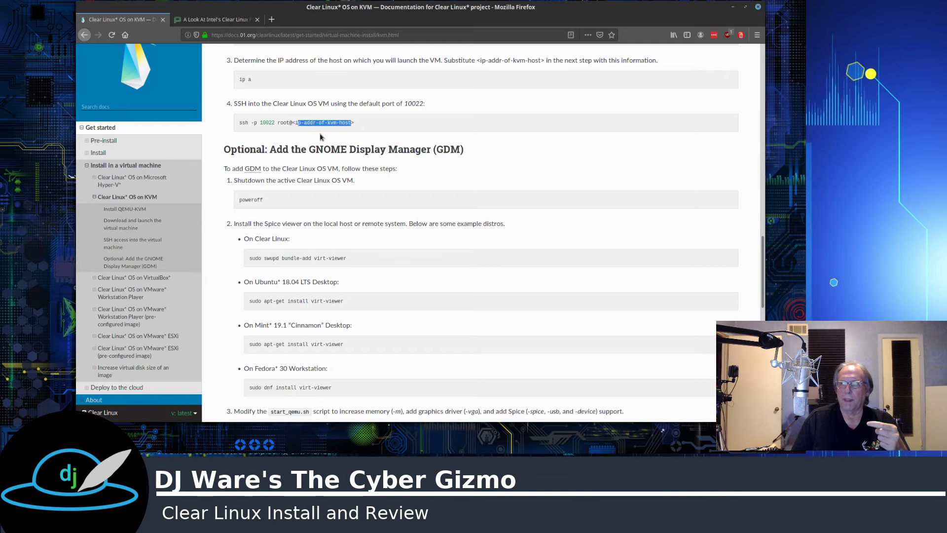
- Scroll through the Optional GDM section, from remote-viewer and desktop-autostart to the page footer
scroll(320, 138, down, 2)
scroll(314, 164, down, 1)
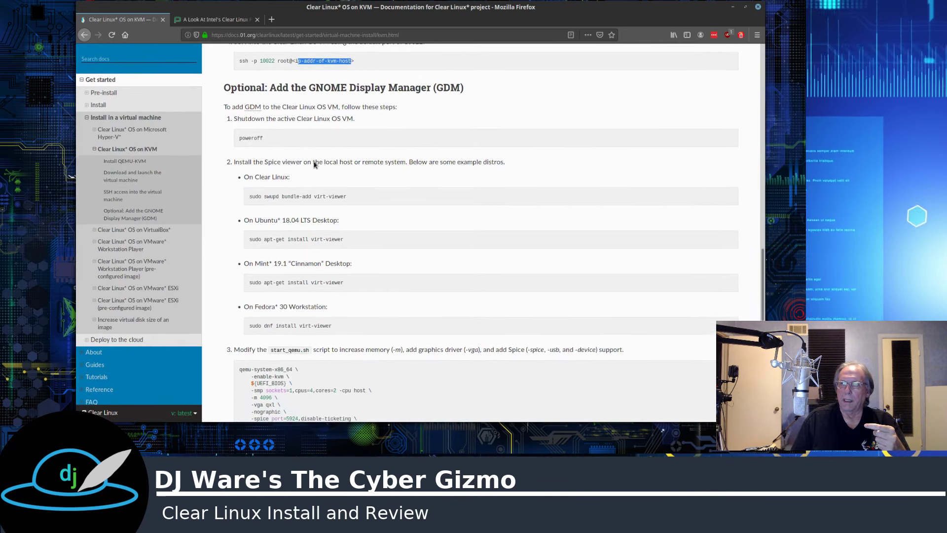
scroll(315, 164, up, 2)
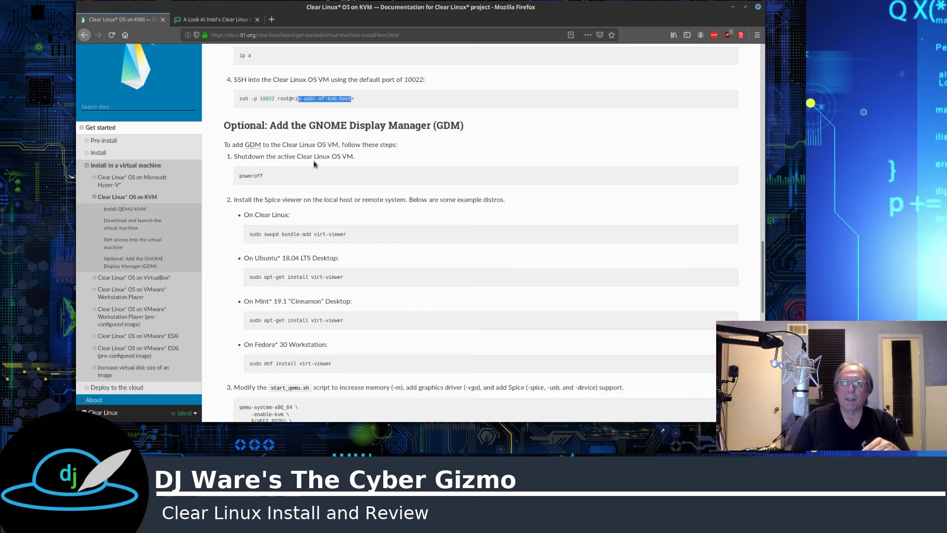
scroll(340, 180, down, 2)
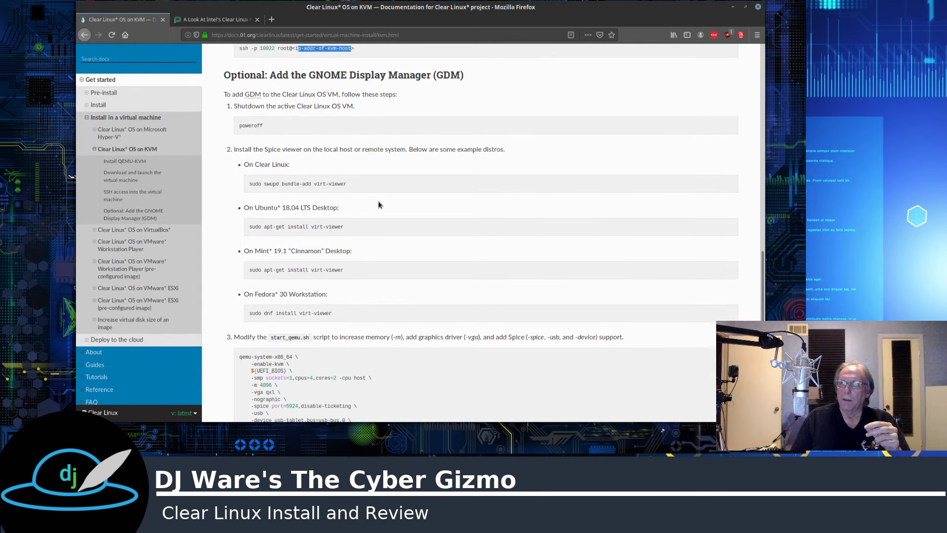
scroll(379, 205, down, 1)
scroll(378, 204, down, 1)
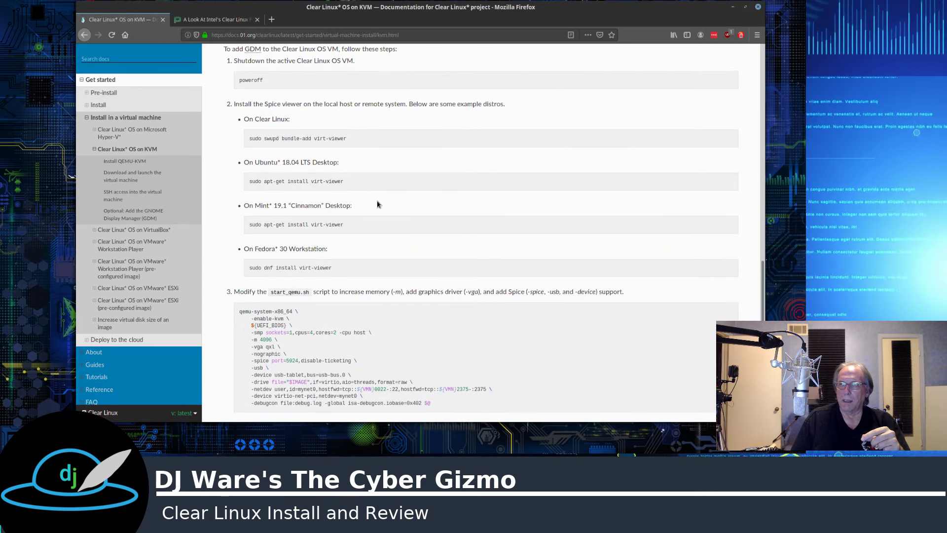
scroll(378, 204, down, 2)
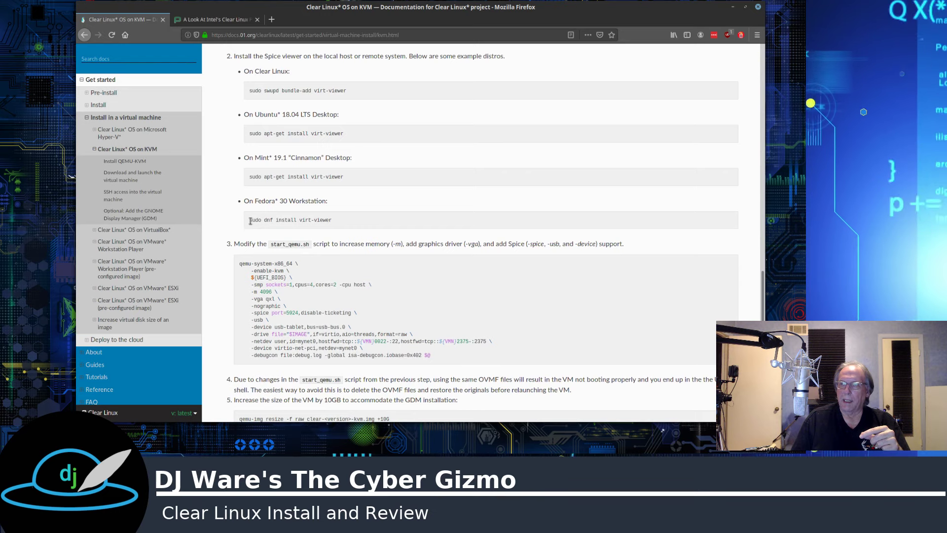
scroll(371, 213, up, 3)
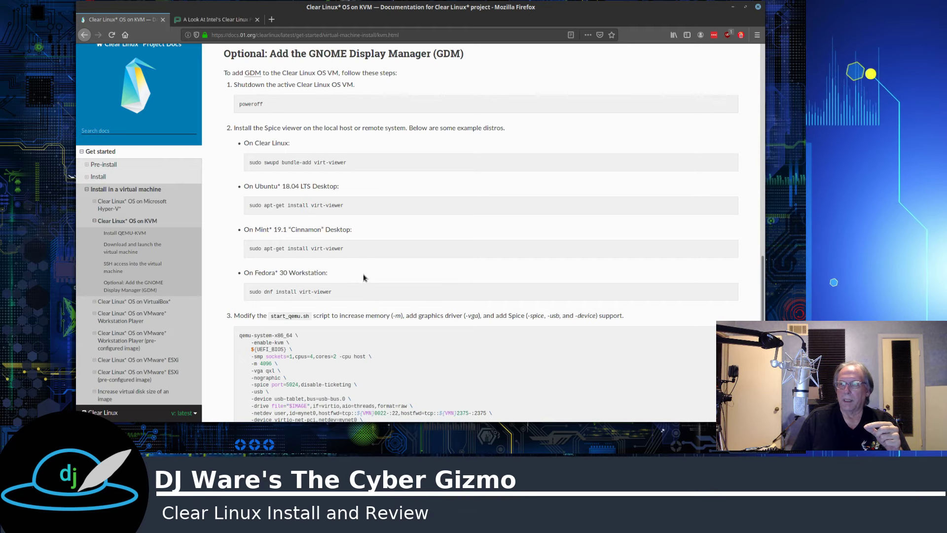
scroll(364, 278, down, 2)
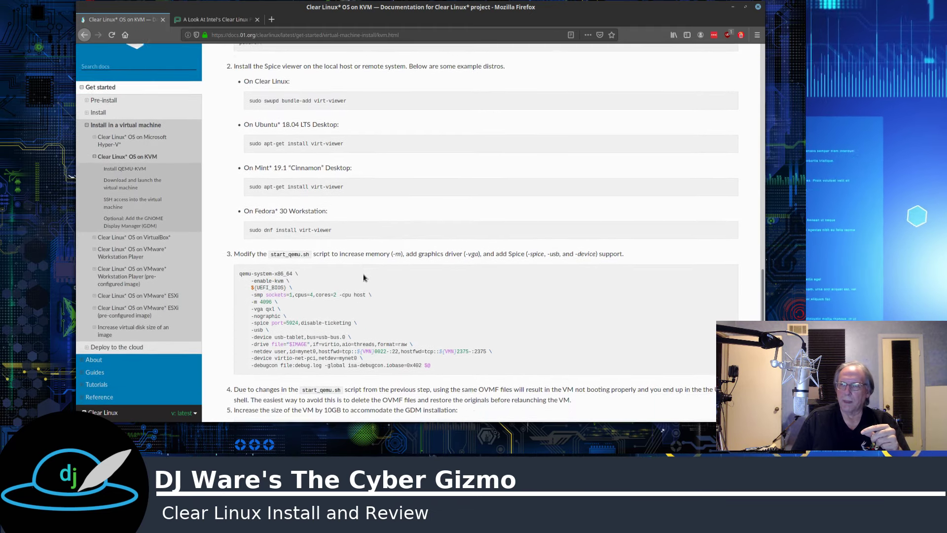
scroll(363, 278, down, 2)
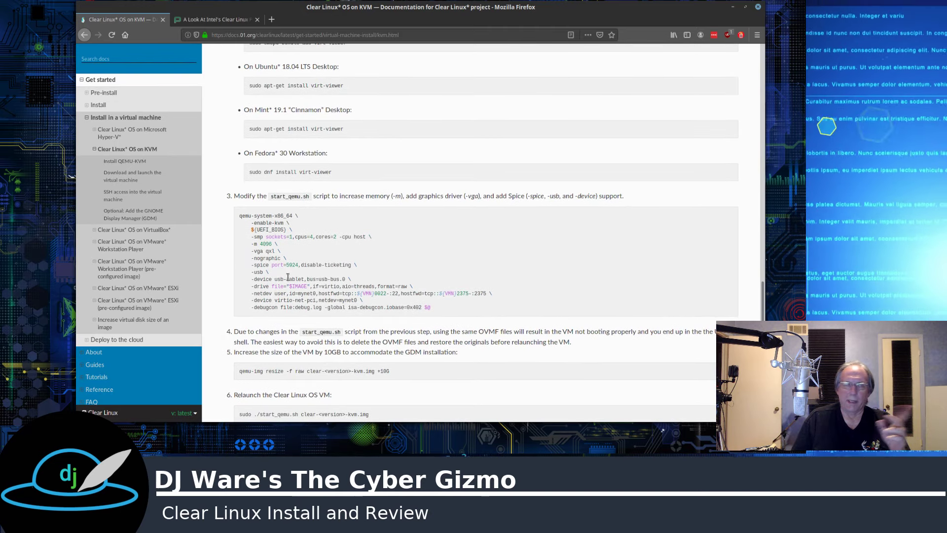
scroll(288, 277, down, 1)
scroll(288, 277, down, 3)
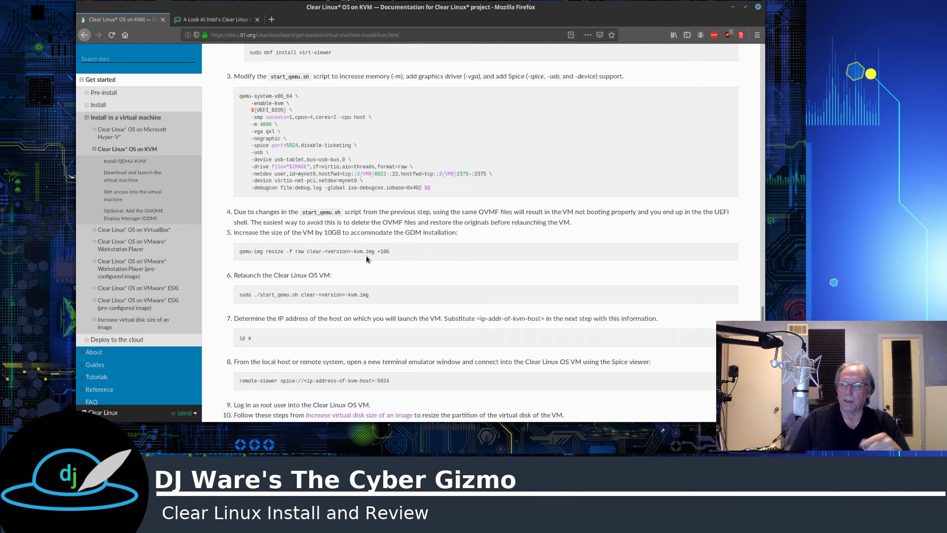
scroll(367, 260, down, 2)
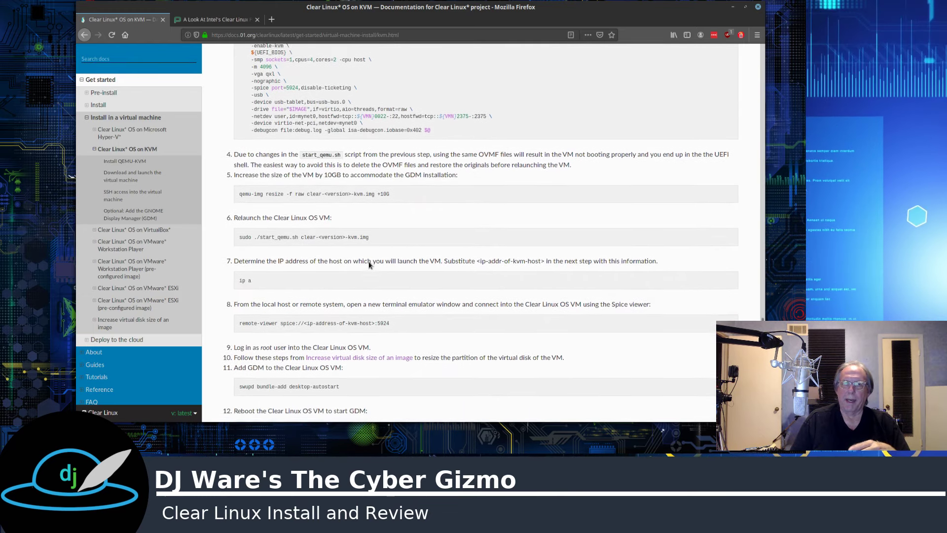
scroll(369, 264, down, 1)
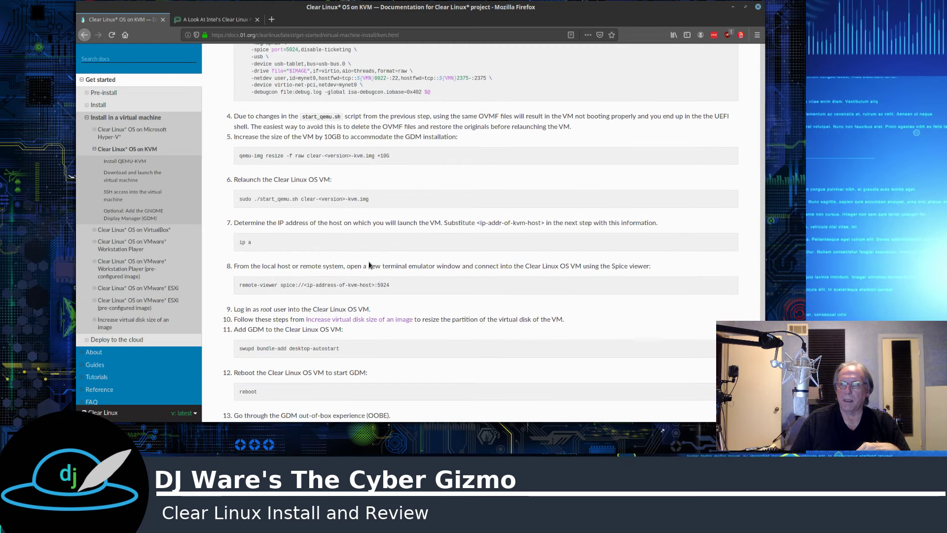
scroll(369, 265, down, 1)
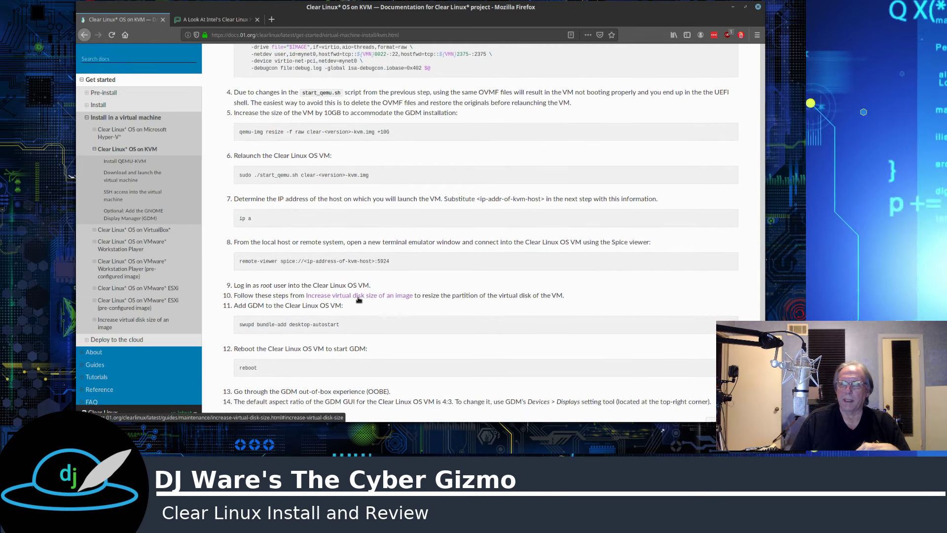
scroll(359, 299, down, 1)
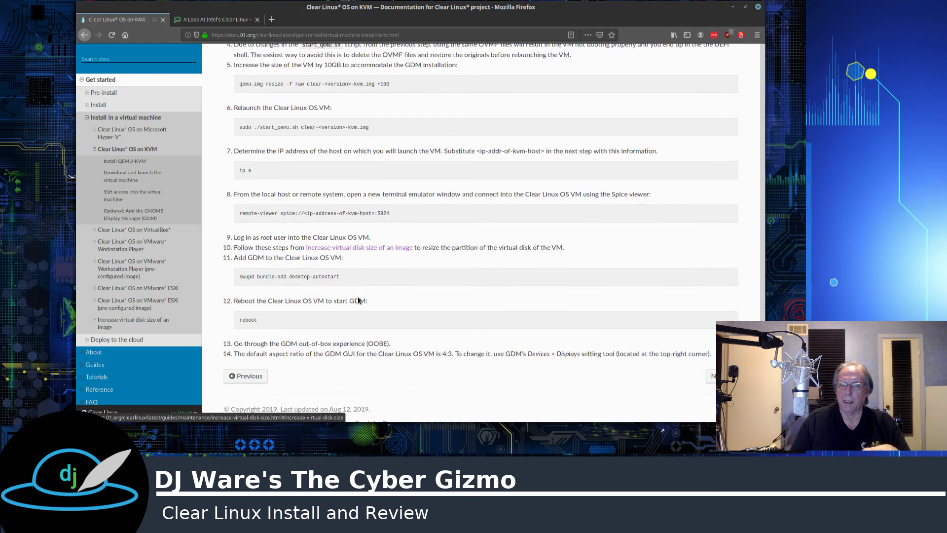
scroll(359, 299, down, 1)
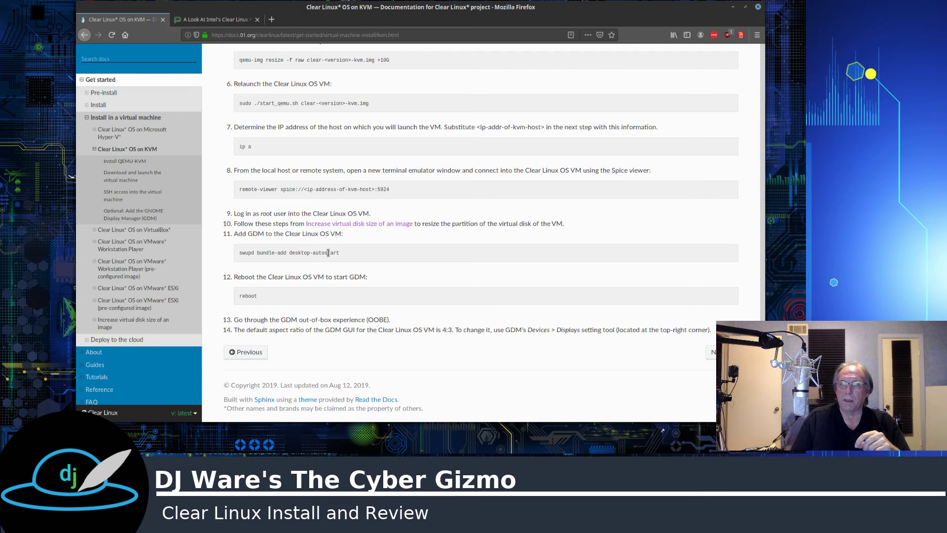
scroll(328, 252, down, 1)
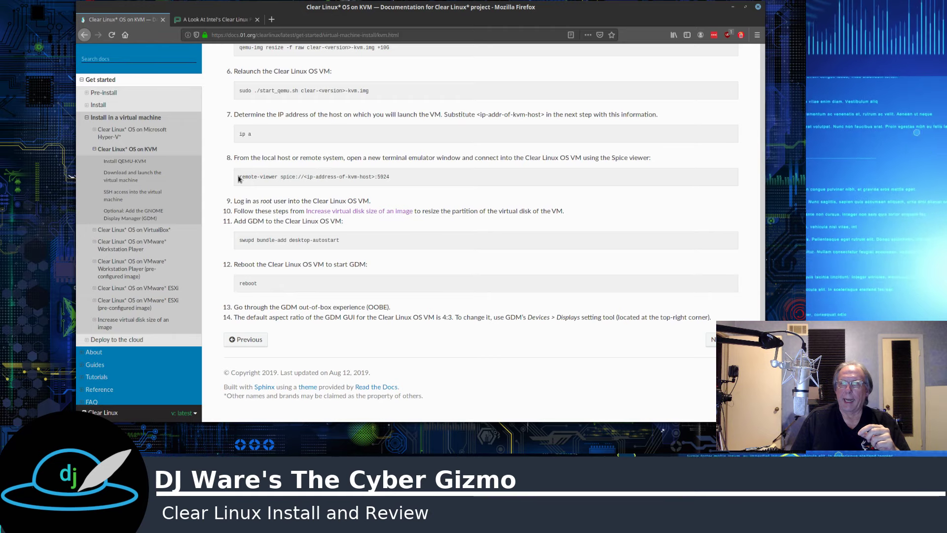
- Run 'remote-viewer spice://localhost:5924' in the host terminal to reach the VM's GDM login screen
drag(239, 177, 434, 183)
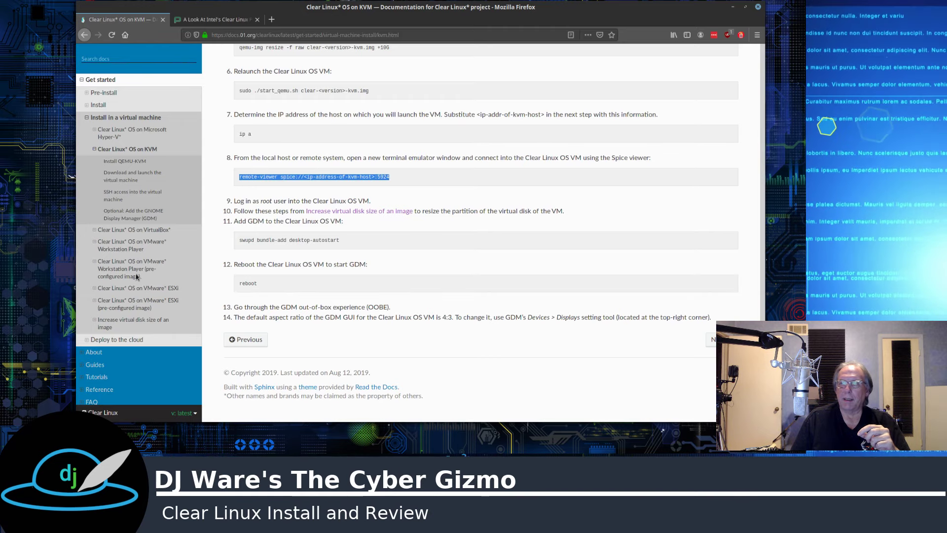
key(ctrl+alt+t)
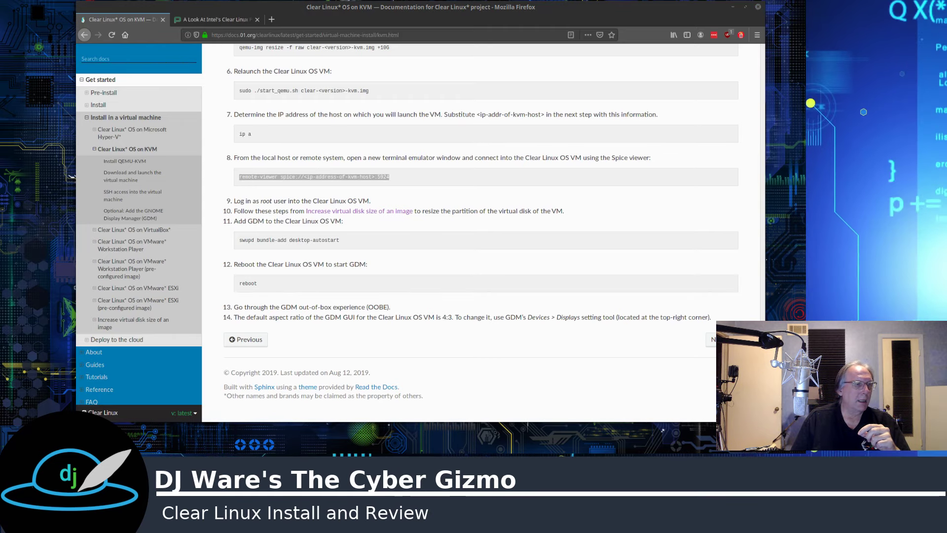
drag(348, 170, 420, 150)
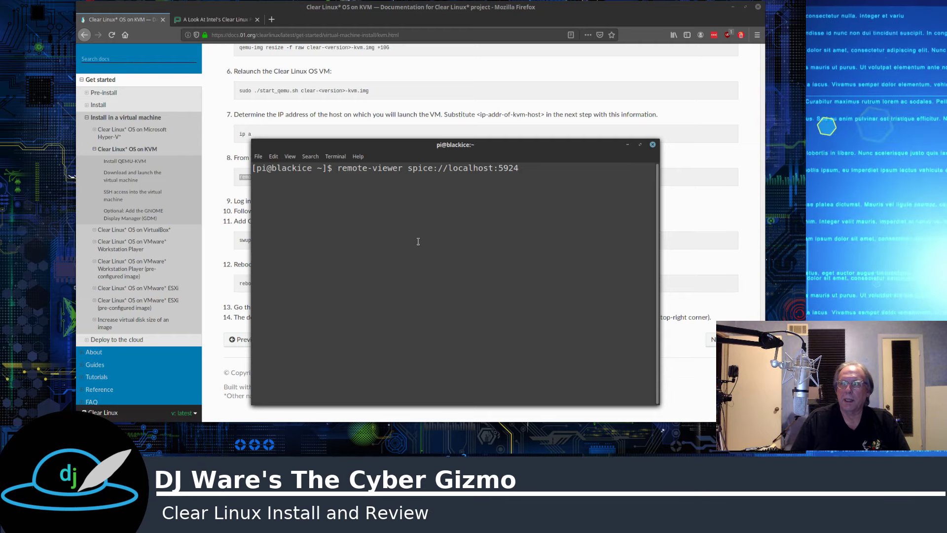
mouse_move(478, 153)
mouse_down()
mouse_move(477, 203)
mouse_move(472, 138)
mouse_up()
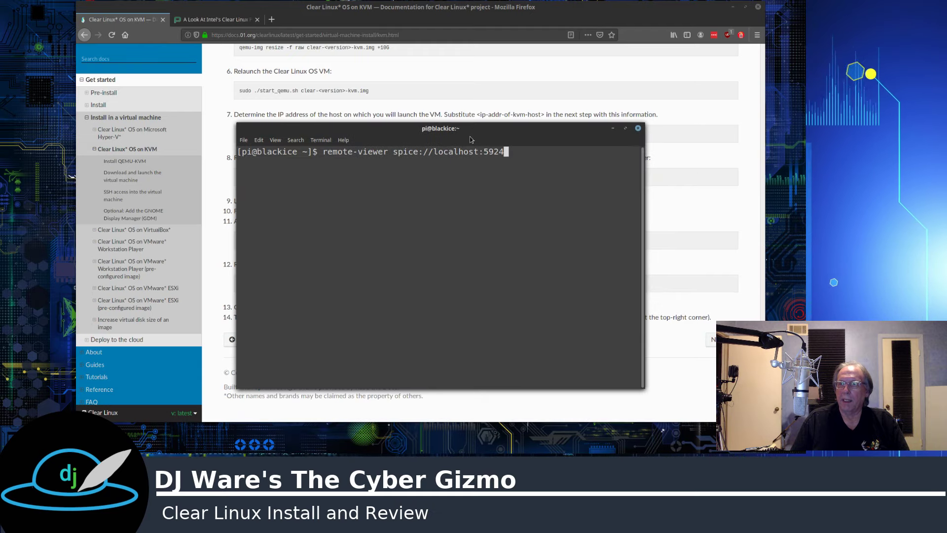
key(Return)
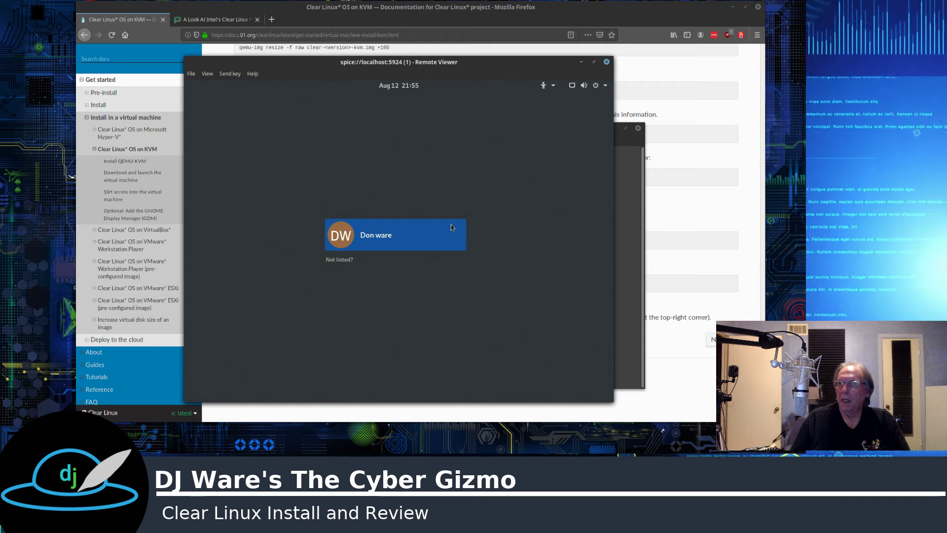
- Attempt sign-in by typing a username, then cancel that username prompt
click(372, 236)
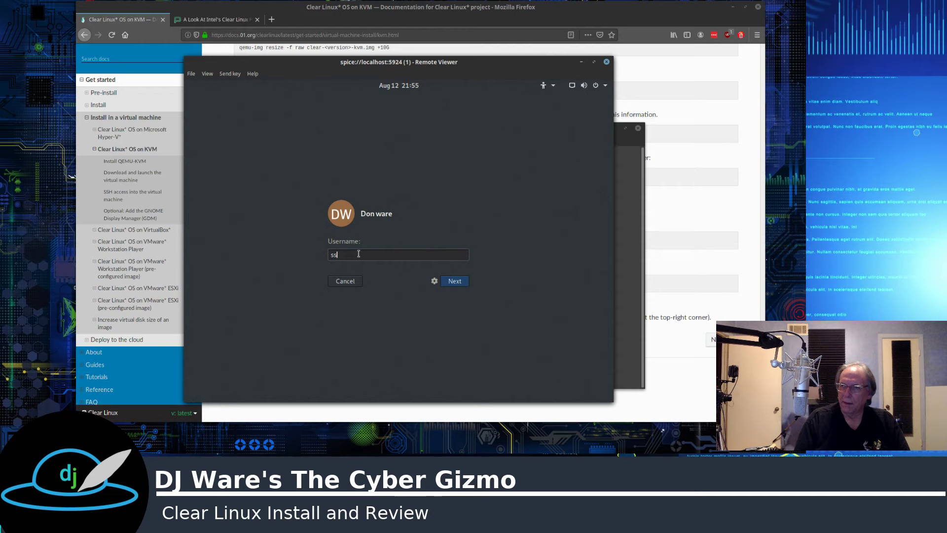
key(BackSpace)
text(djware)
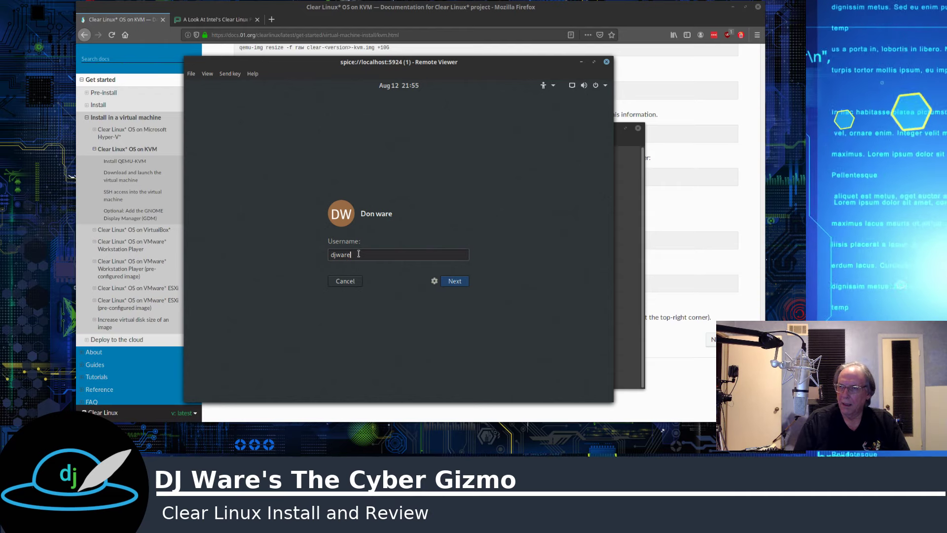
key(BackSpace)
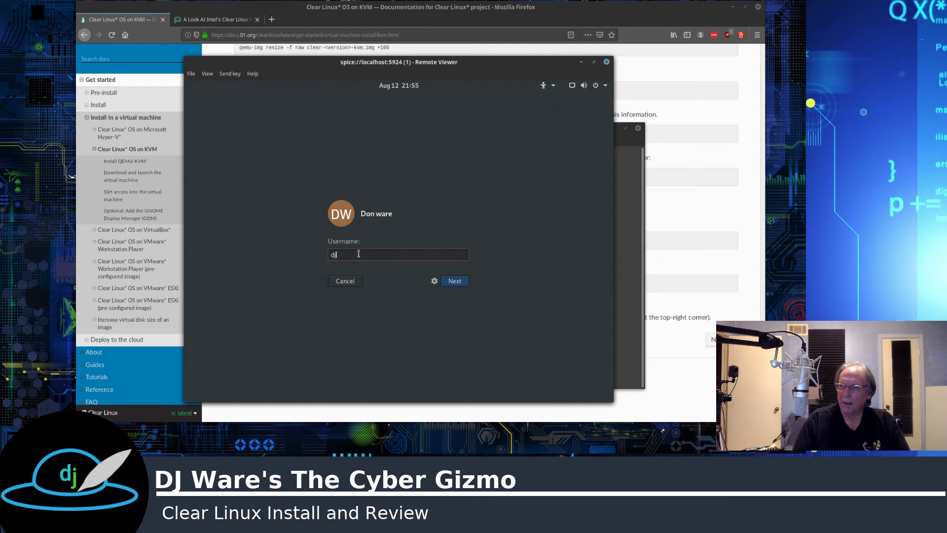
click(346, 282)
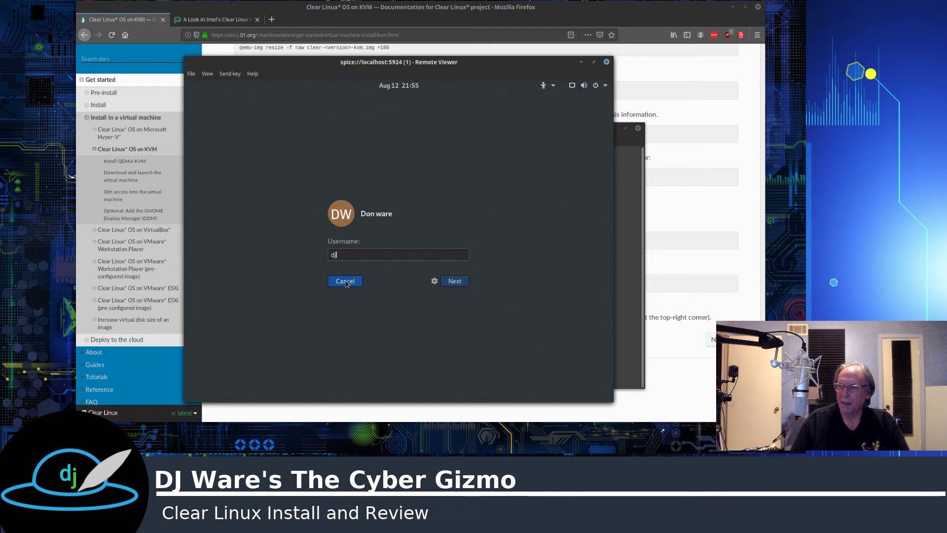
- Pick the listed user account and enter its password to reach the GNOME desktop
click(347, 246)
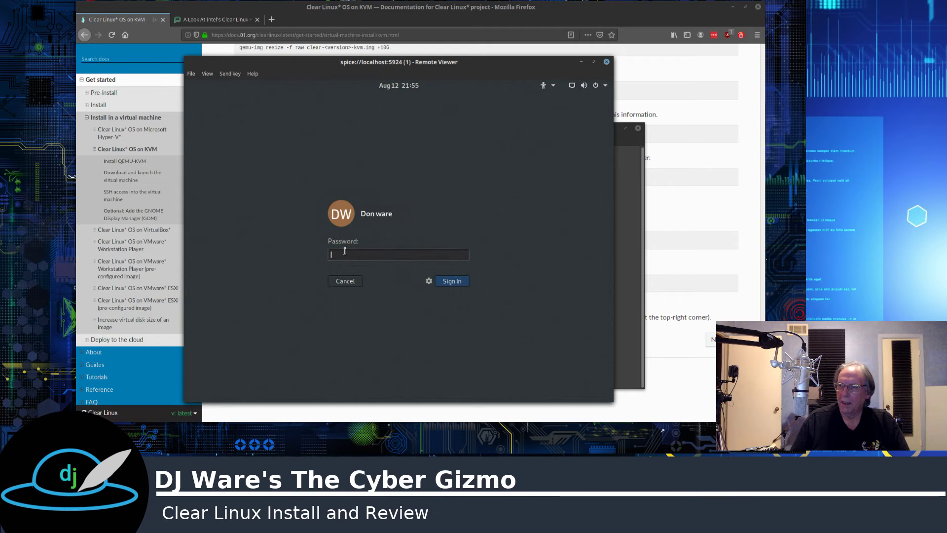
click(341, 281)
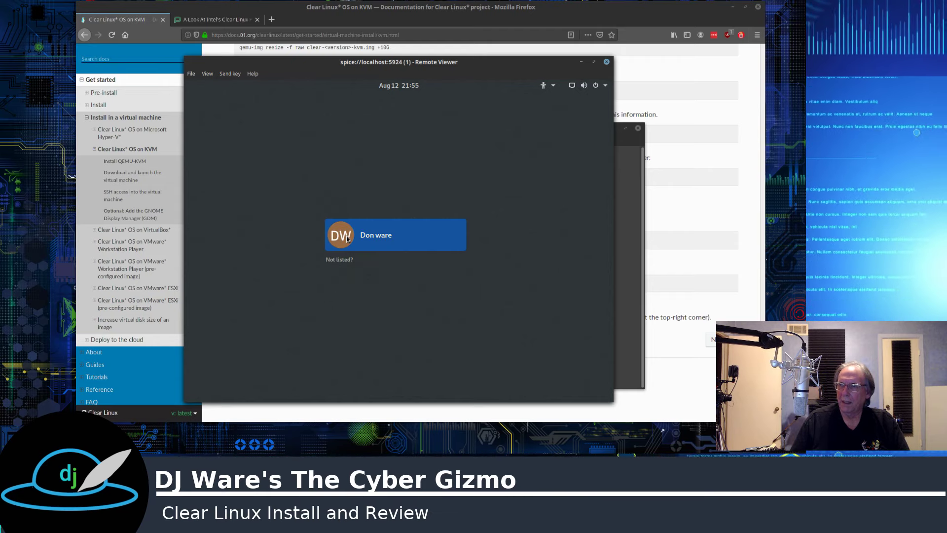
click(347, 239)
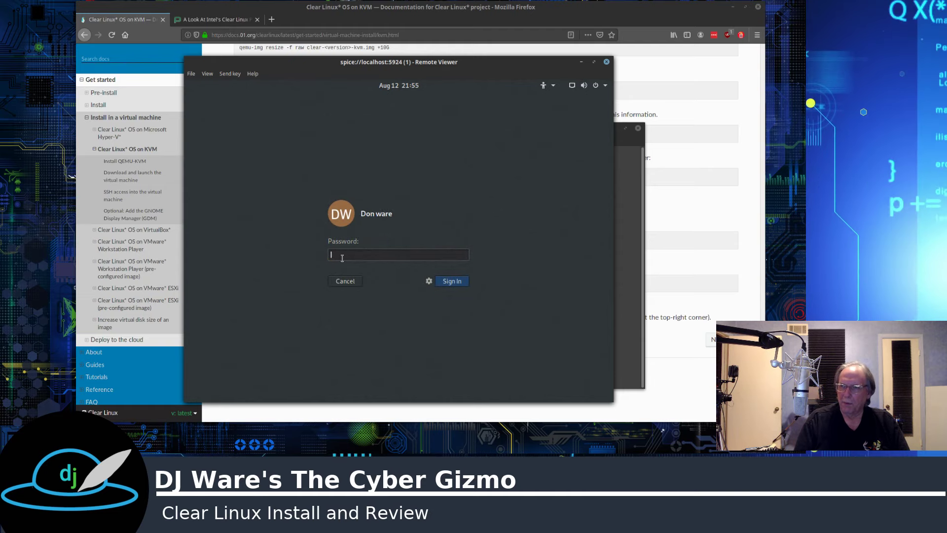
text(*****)
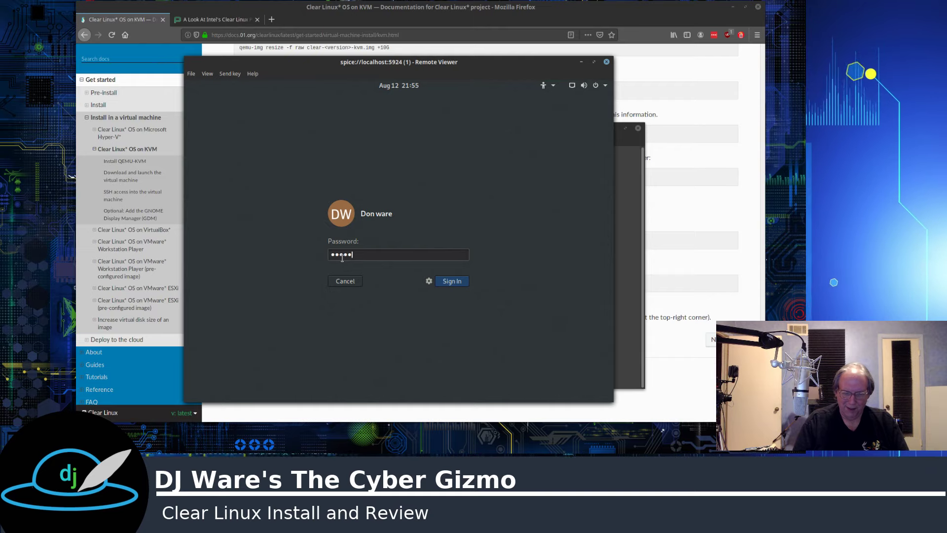
text(******)
key(Return)
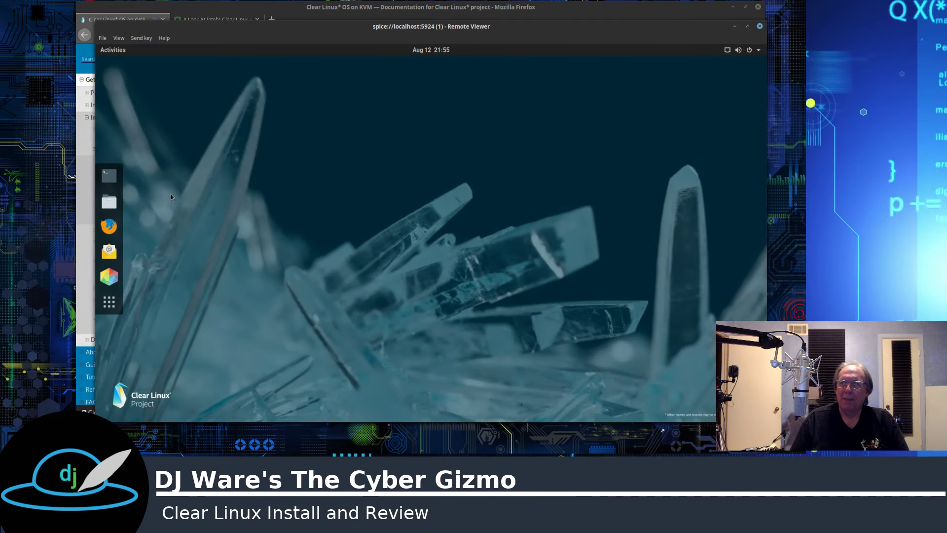
- Open the VM's Terminal and run ls, ls / and ls -l /
click(115, 175)
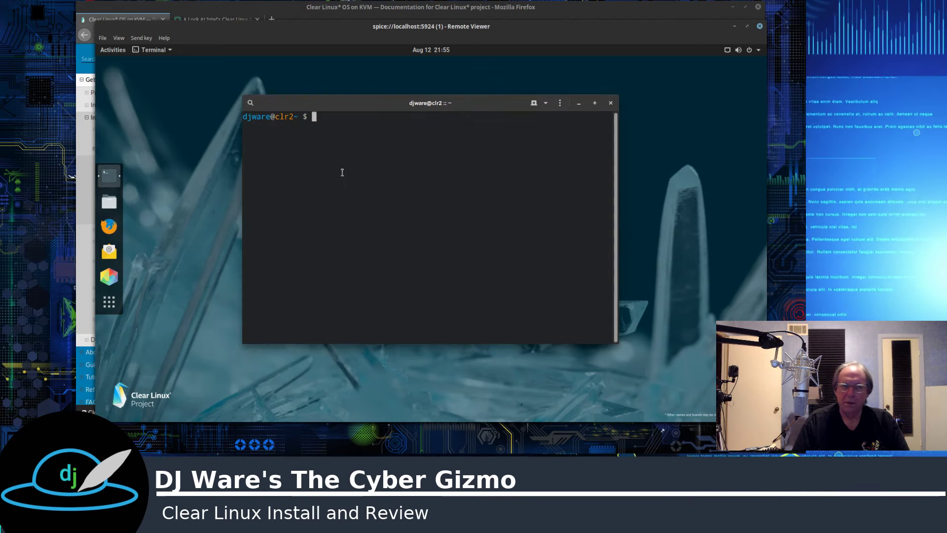
text(ls)
key(Return)
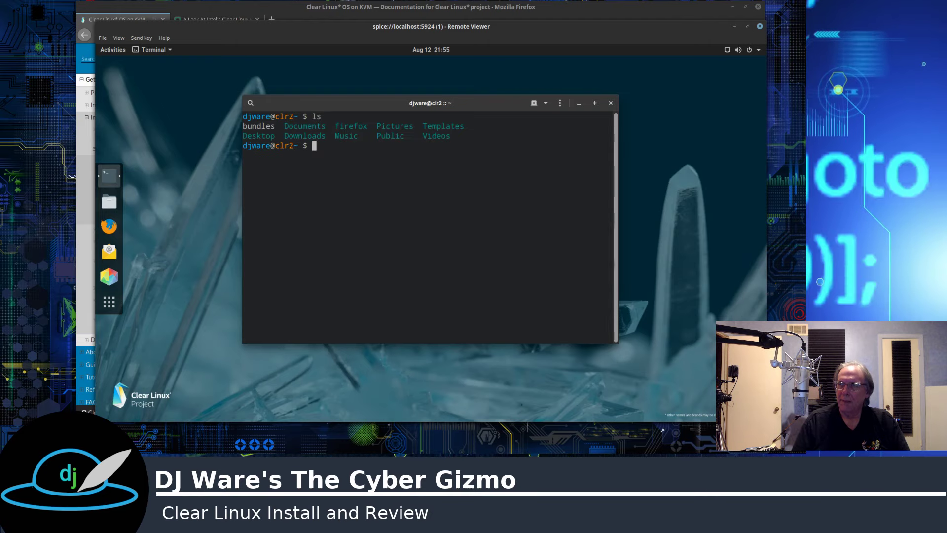
text(ls /)
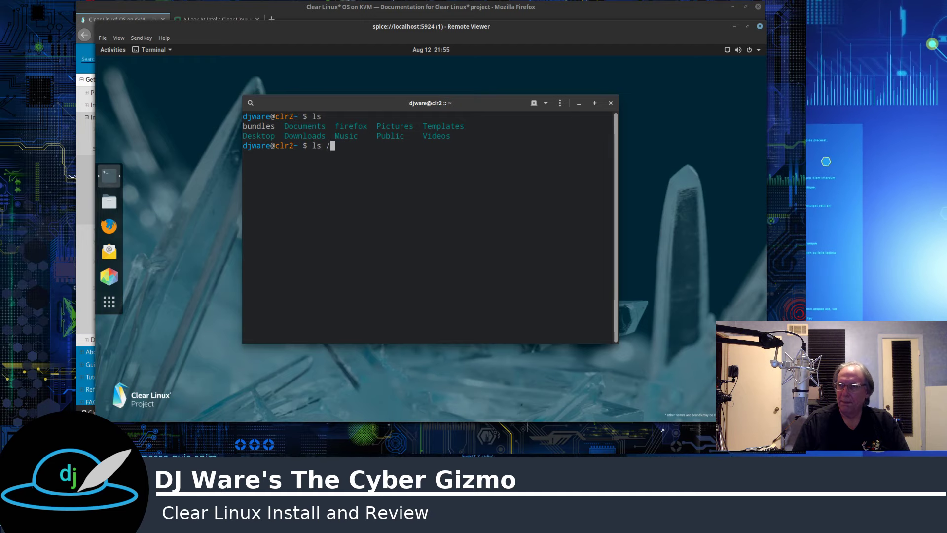
key(Return)
text(ls -l /)
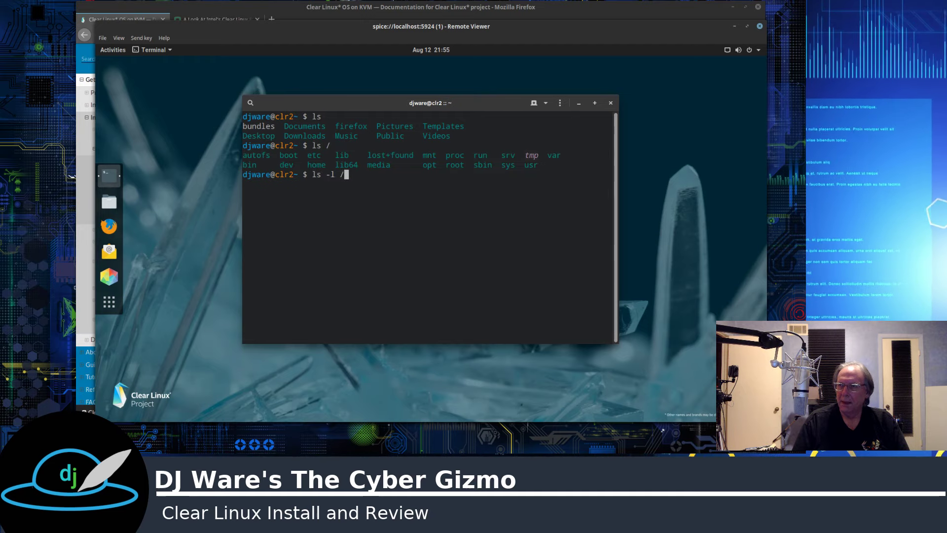
key(Return)
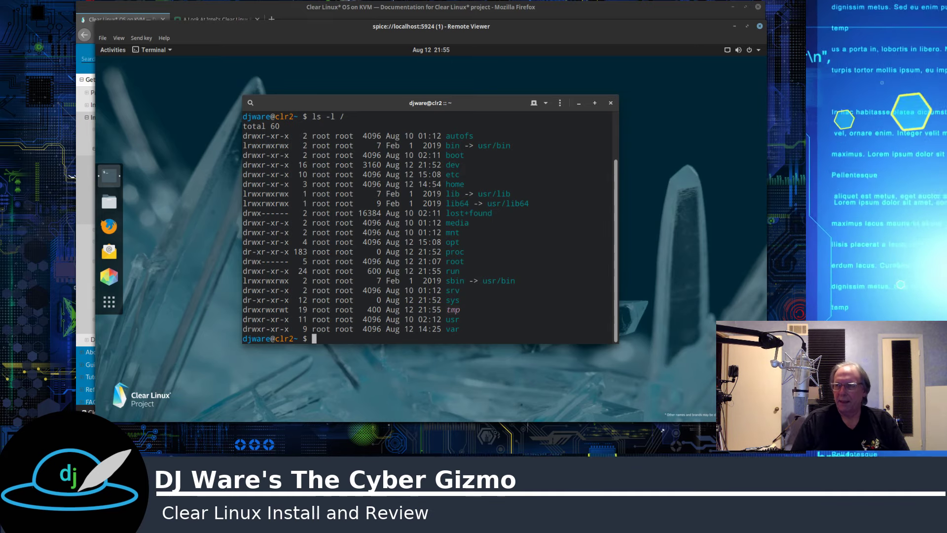
- Change into /etc and list its files, including os-release and resolv.conf
text(cd /etc)
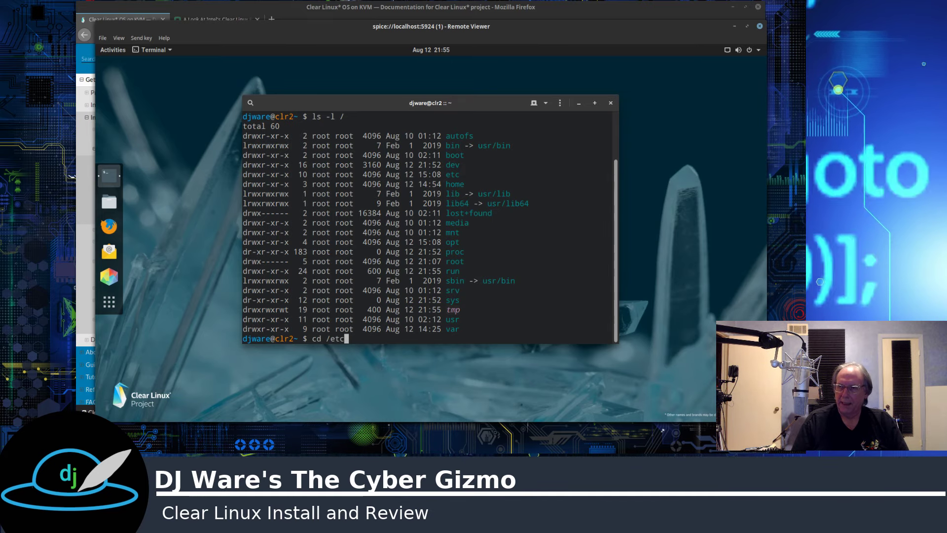
key(Return)
text(ls)
key(Return)
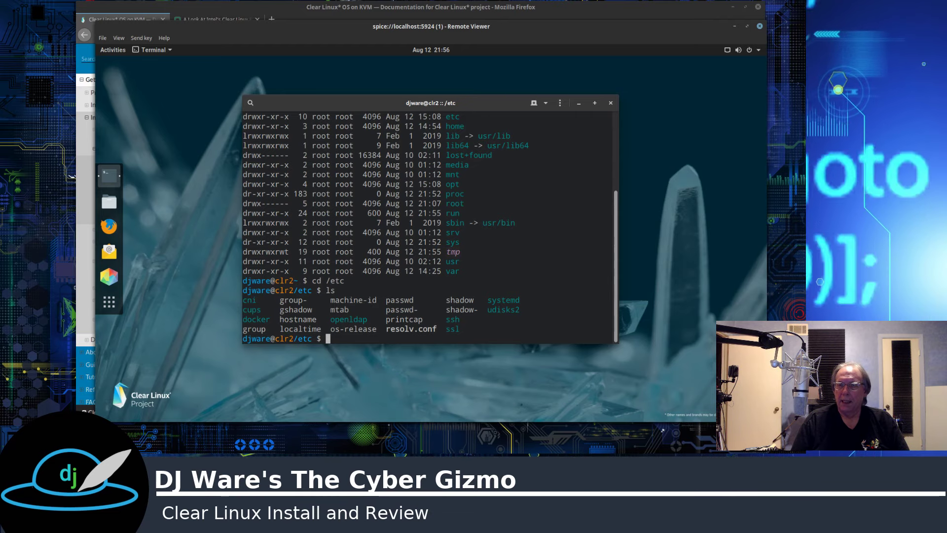
- Change into /var and list its entries (cache, db, lib, log, spool, tmp)
text(cd /var)
key(Return)
text(ls)
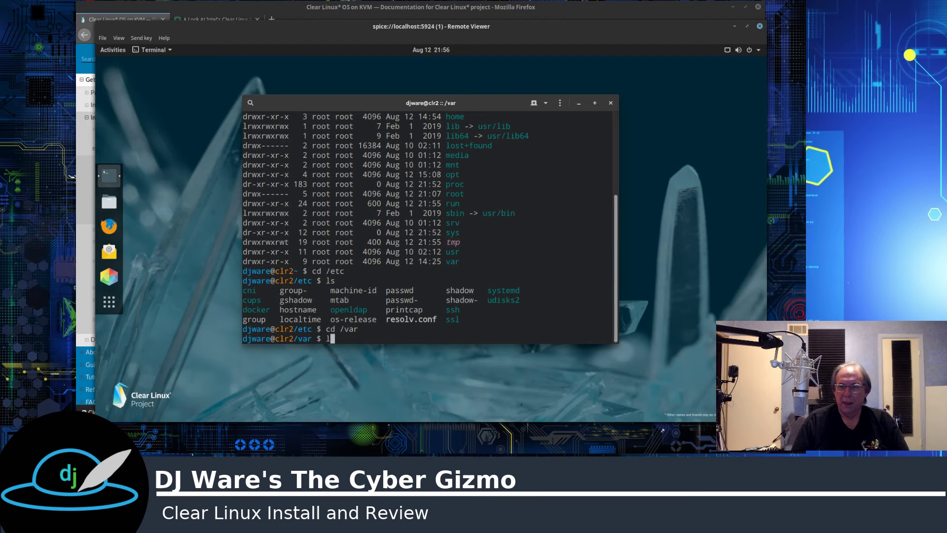
key(Return)
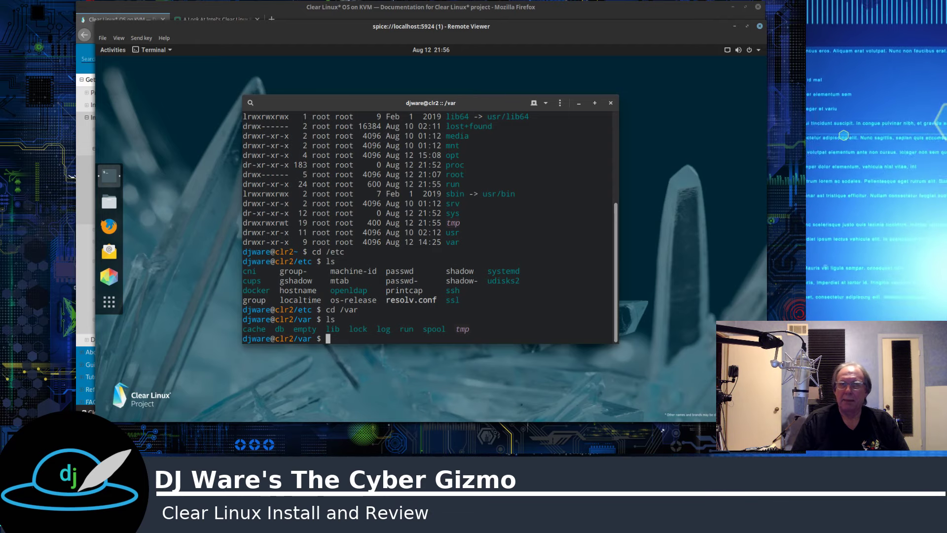
- Move up with cd .. and list the root directory twice
text(cd .)
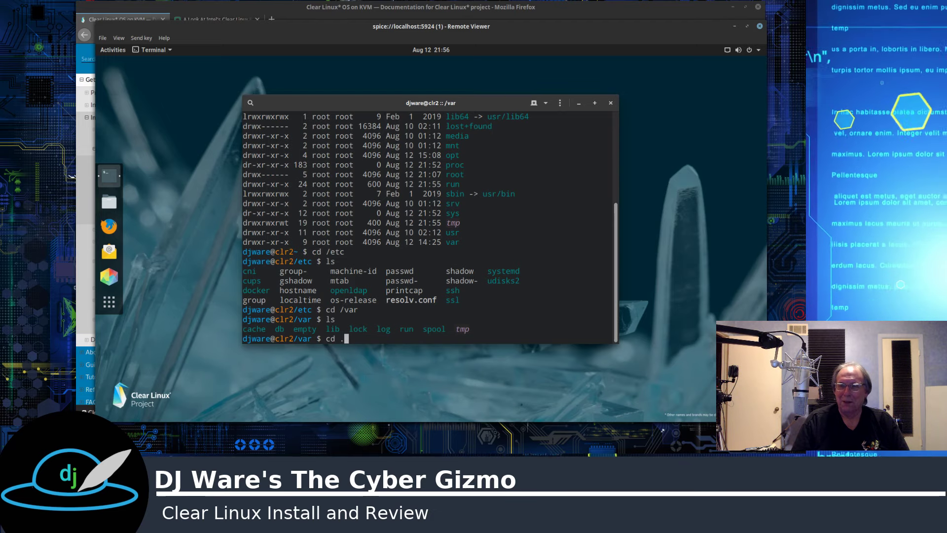
text(.)
key(Return)
text(ls)
key(Return)
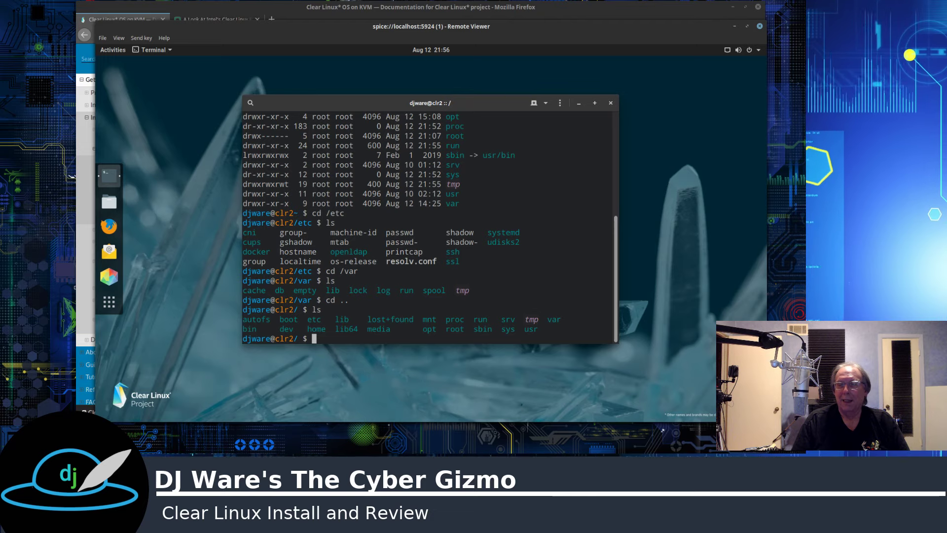
text(ls)
key(Return)
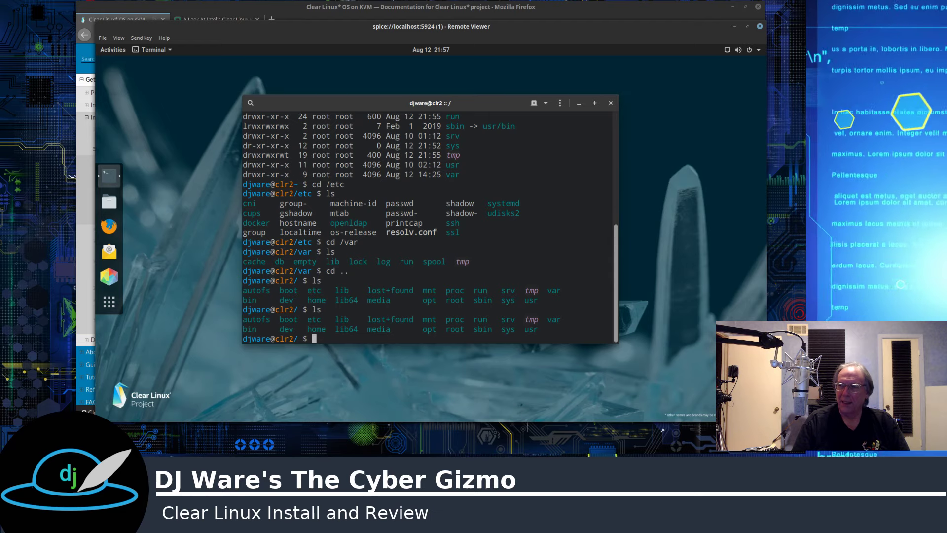
- List /var/lib (AccountsService, docker, flatpak, swupd, systemd) and erase a half-typed cd command
text(cd /vas)
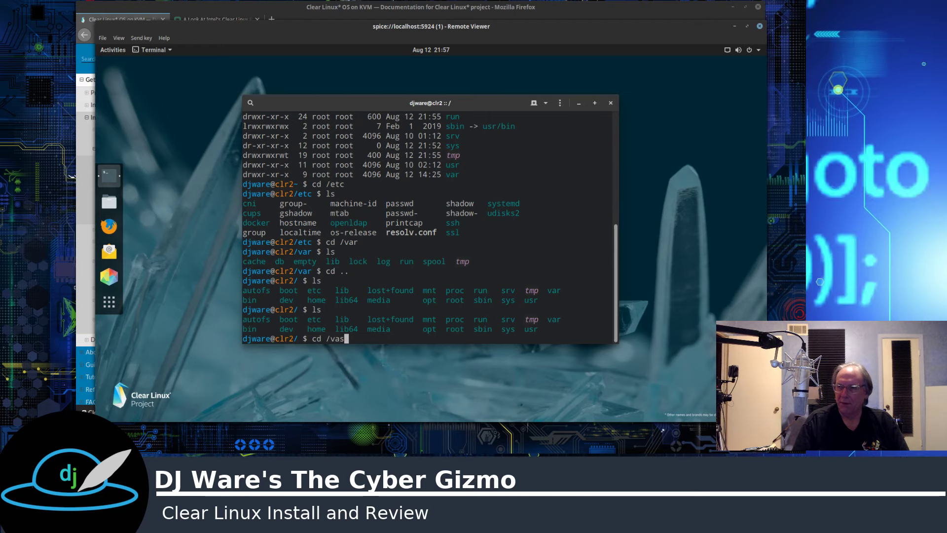
text(r/lib)
key(Return)
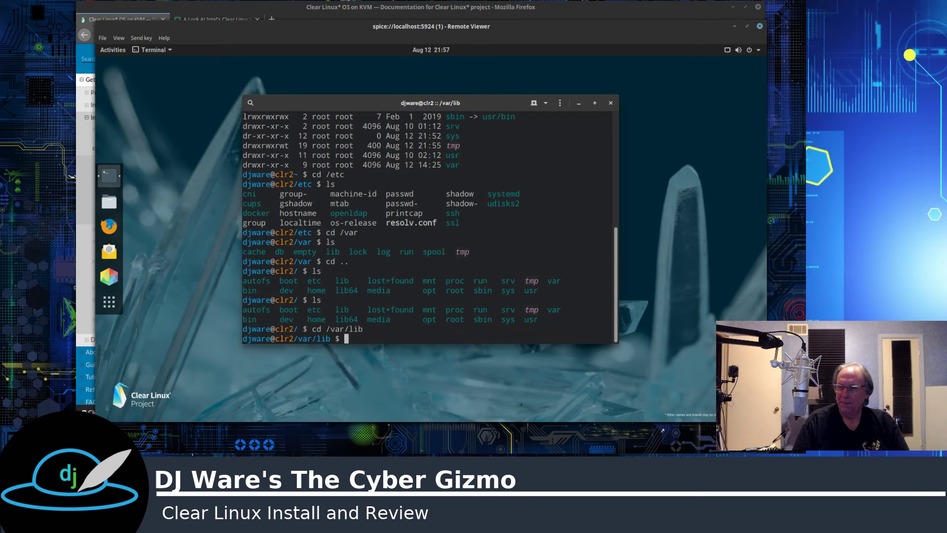
text(ls)
key(Return)
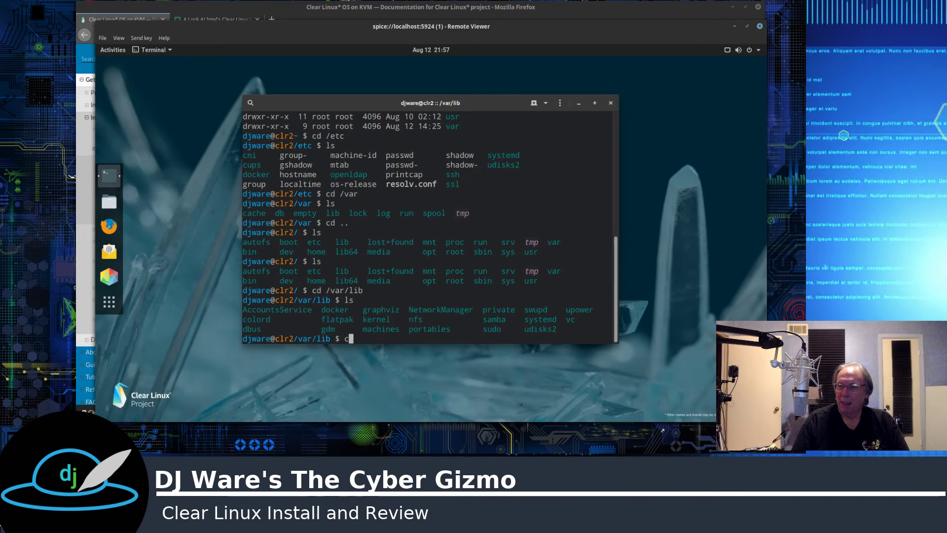
text(d /)
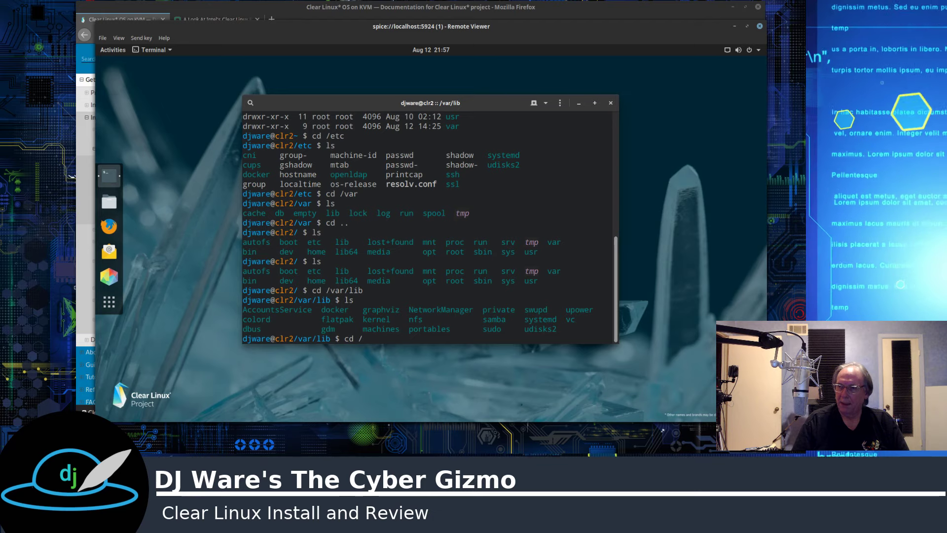
key(BackSpace)
key(BackSpace)
key(BackSpace)
key(BackSpace)
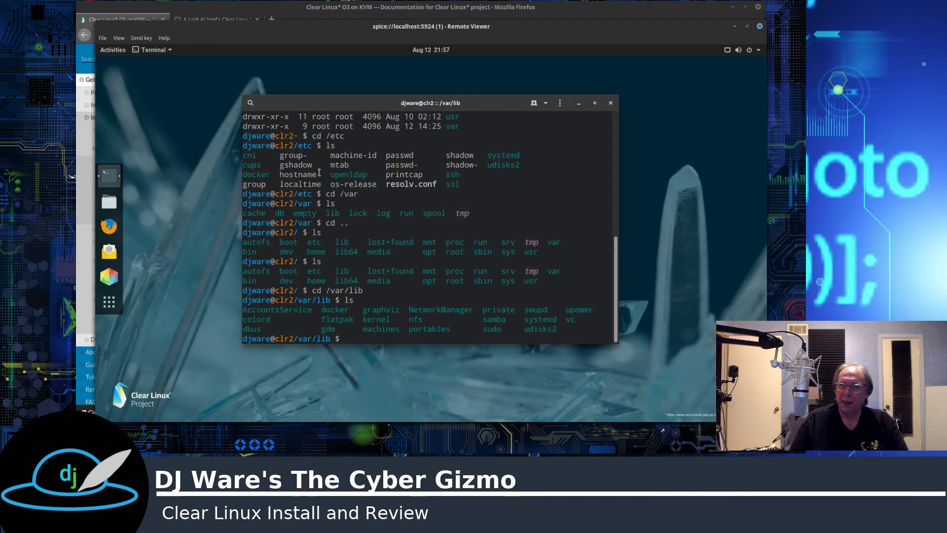
- Launch Software, open Multimedia and Graphics, and view the asunder app's details
click(109, 276)
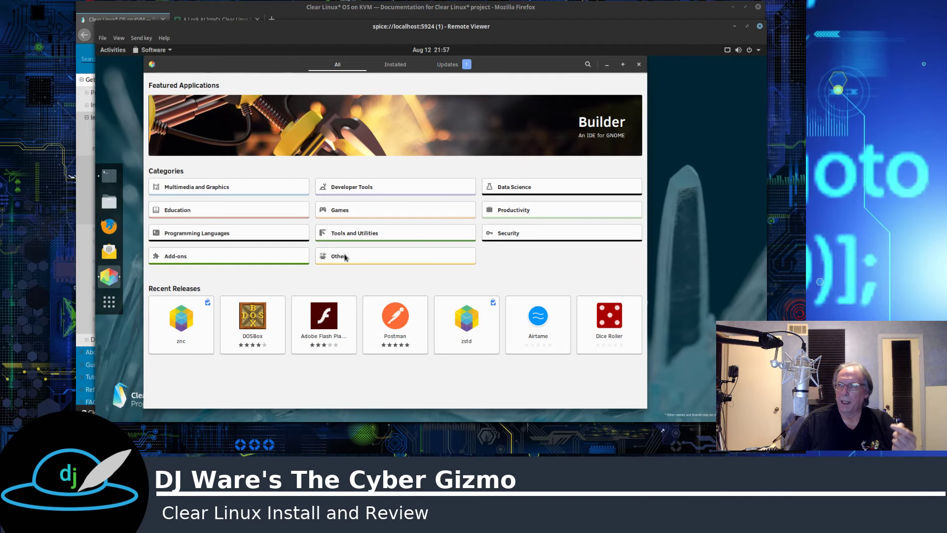
click(199, 188)
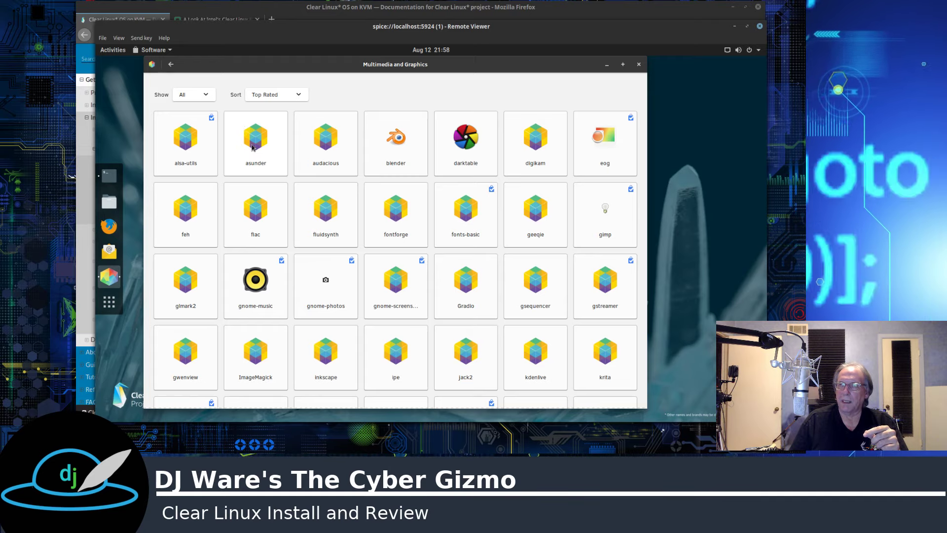
click(252, 147)
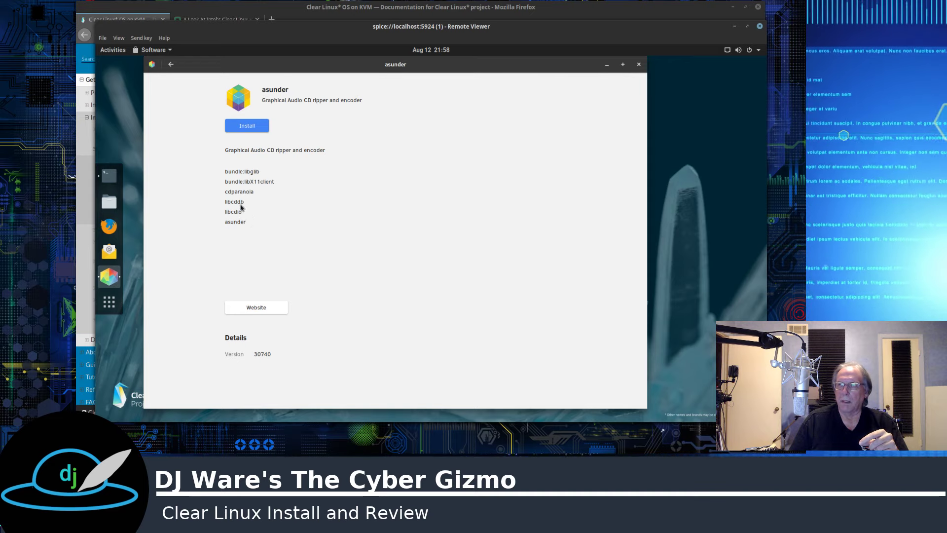
- Go back through the Multimedia and Graphics list to the store's main overview
click(172, 65)
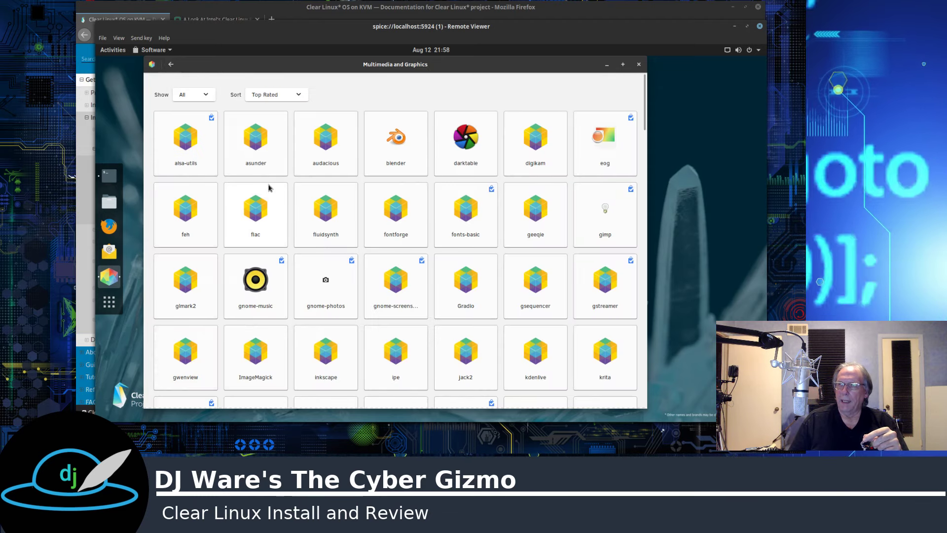
scroll(311, 145, down, 2)
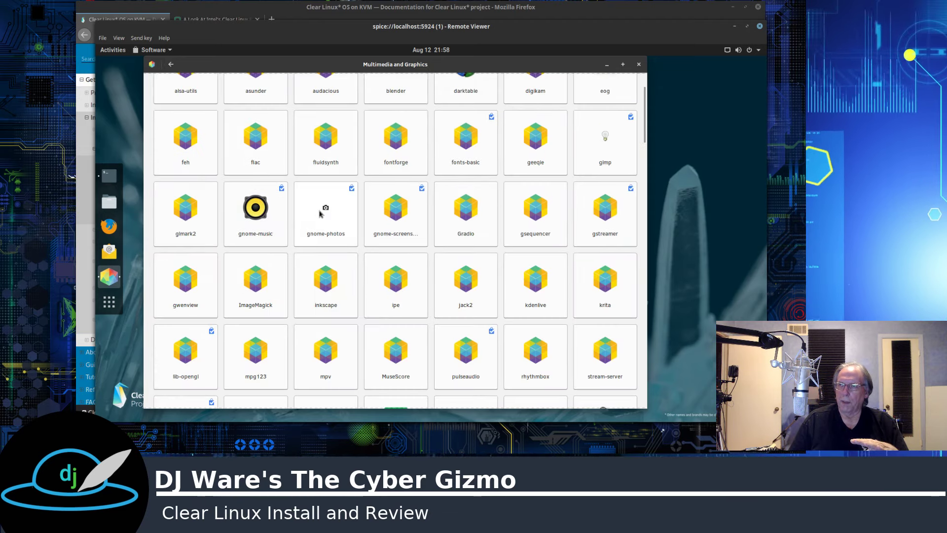
scroll(321, 152, up, 2)
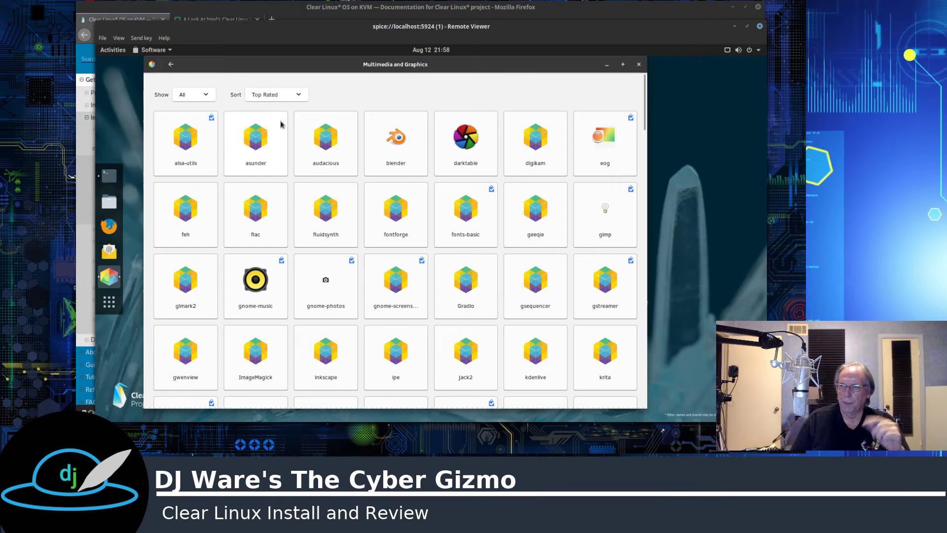
click(170, 64)
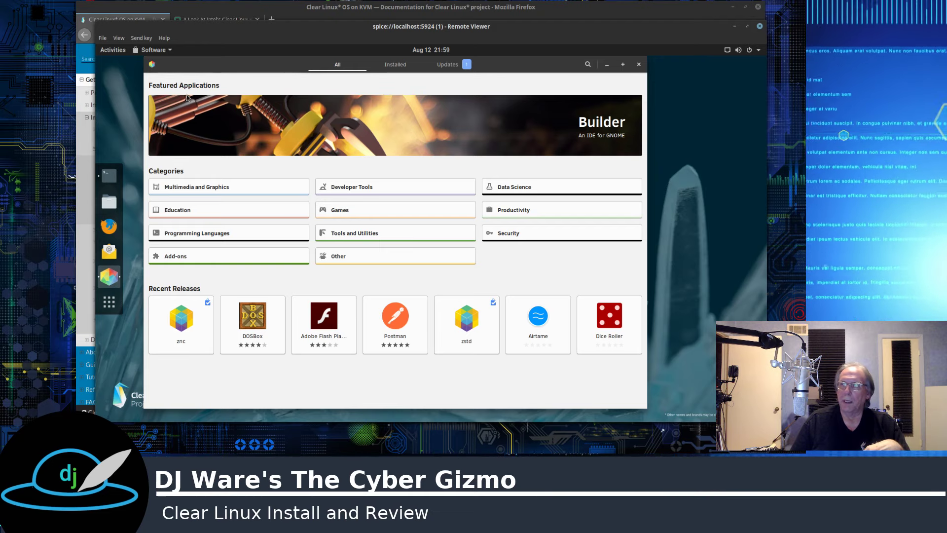
- Close Software, return home, and check the service with 'sudo systemctl status docker'
click(640, 65)
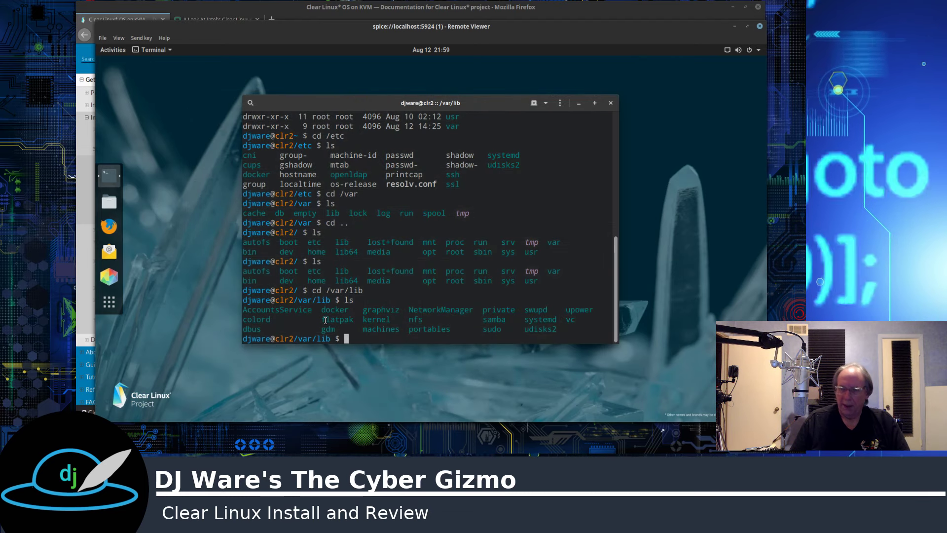
text(cd)
key(Return)
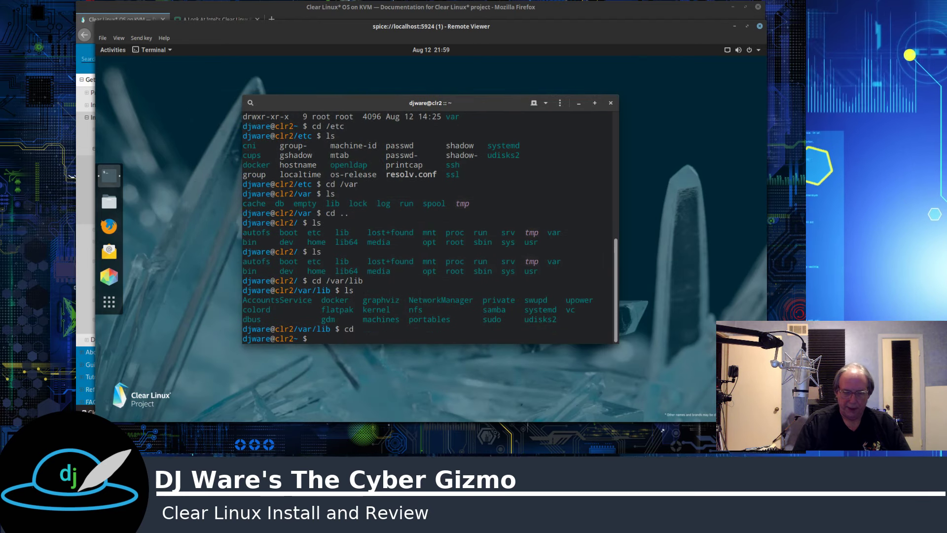
text(sudo )
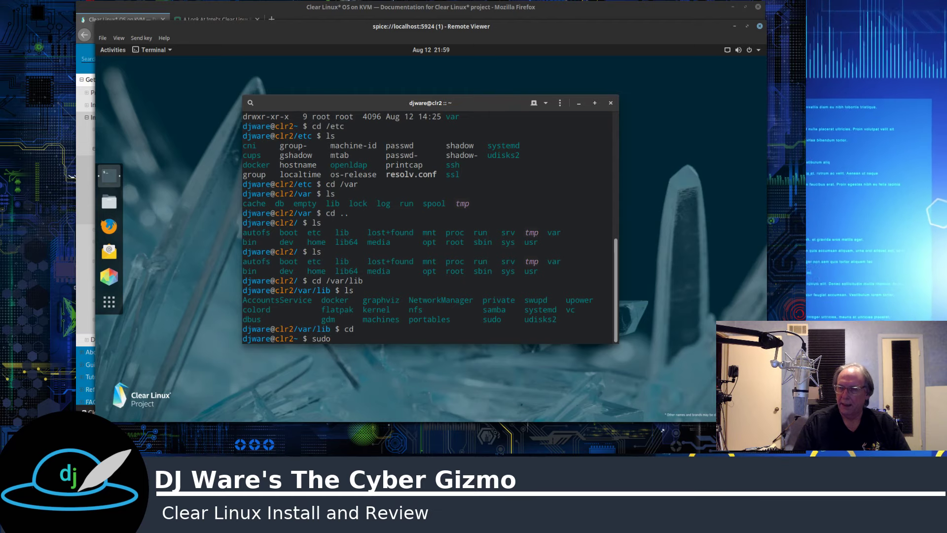
text(system)
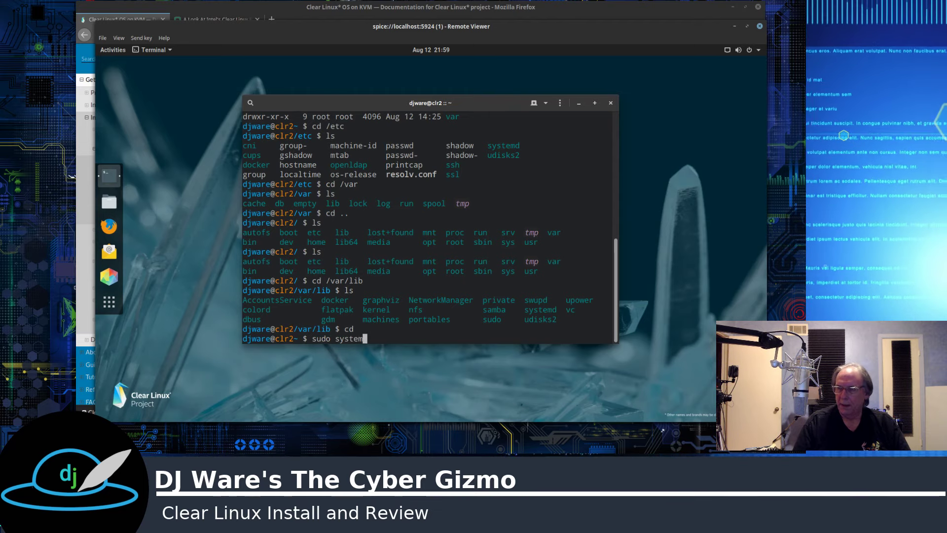
text(ctl do)
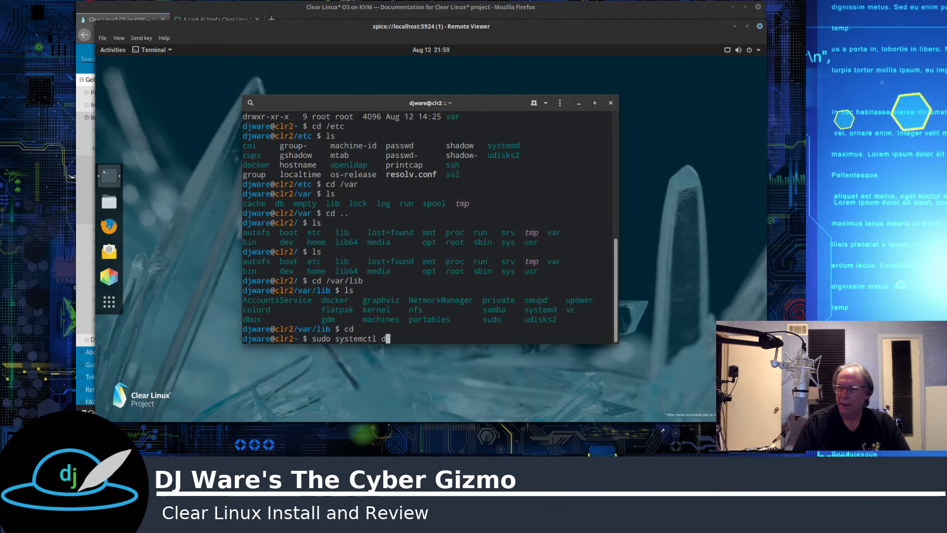
key(BackSpace)
key(BackSpace)
text(sta)
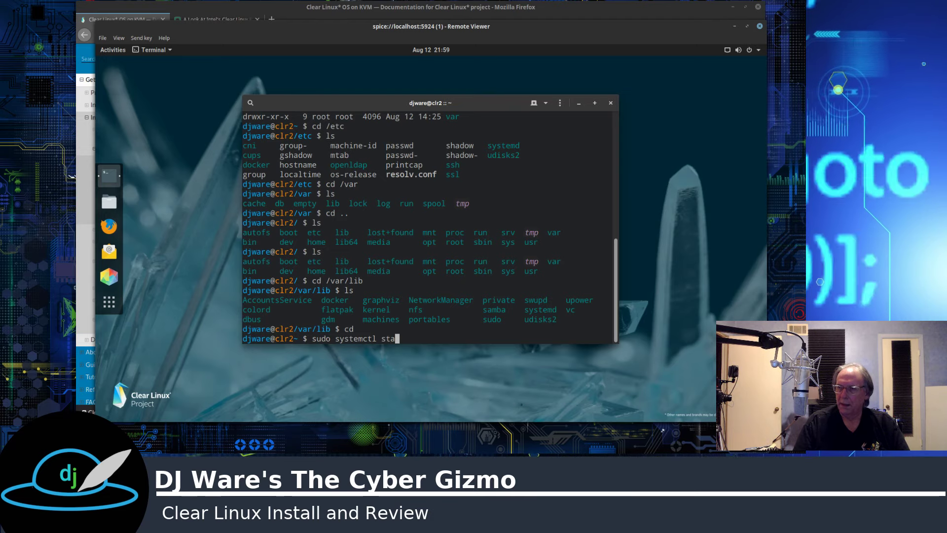
text(tus docker)
key(Return)
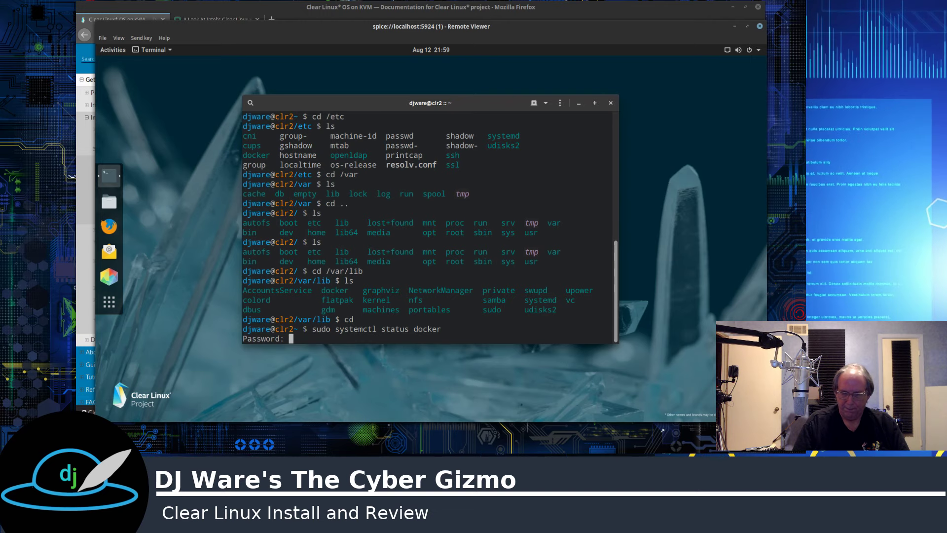
key(Return)
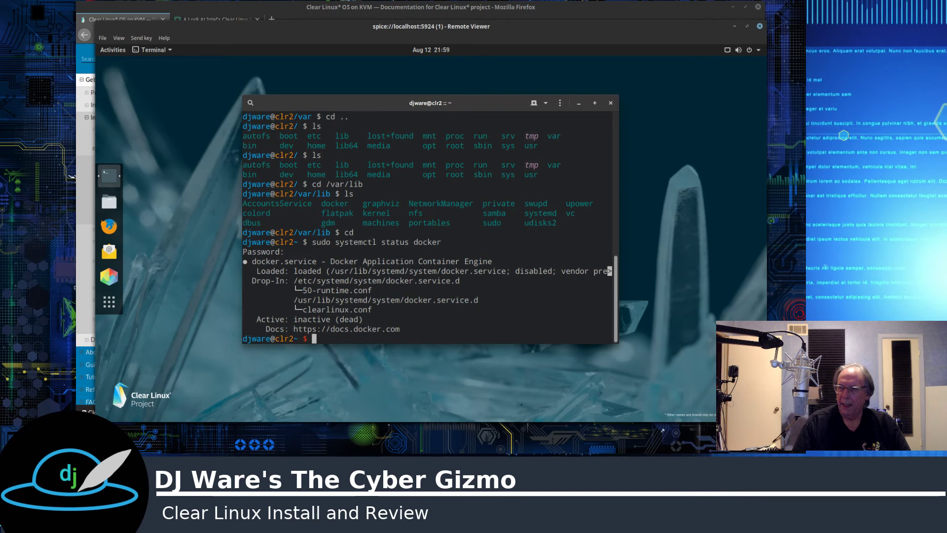
- Start the docker service with 'sudo systemctl start docker'
key(Up)
key(Left)
key(Left)
key(Left)
key(Left)
key(Left)
key(Left)
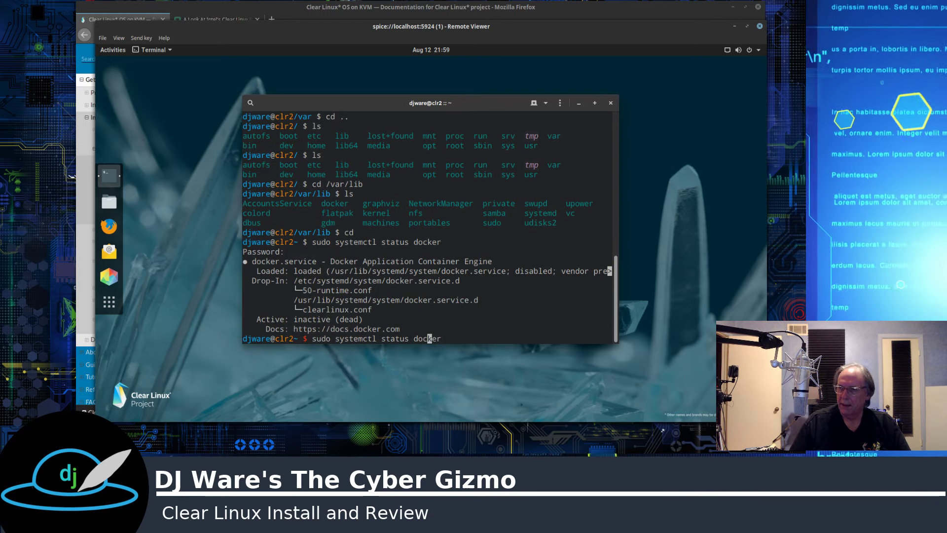
key(BackSpace)
key(BackSpace)
key(BackSpace)
key(BackSpace)
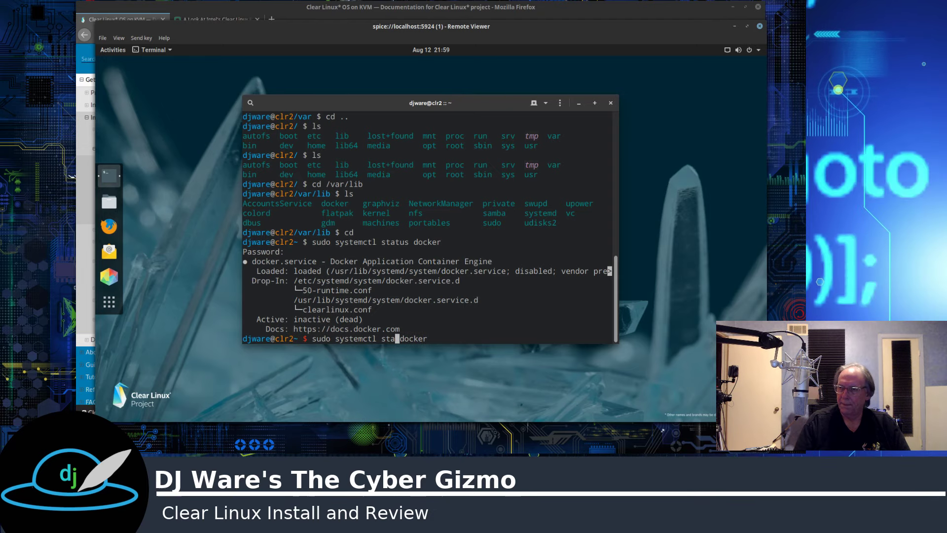
text(art)
key(Return)
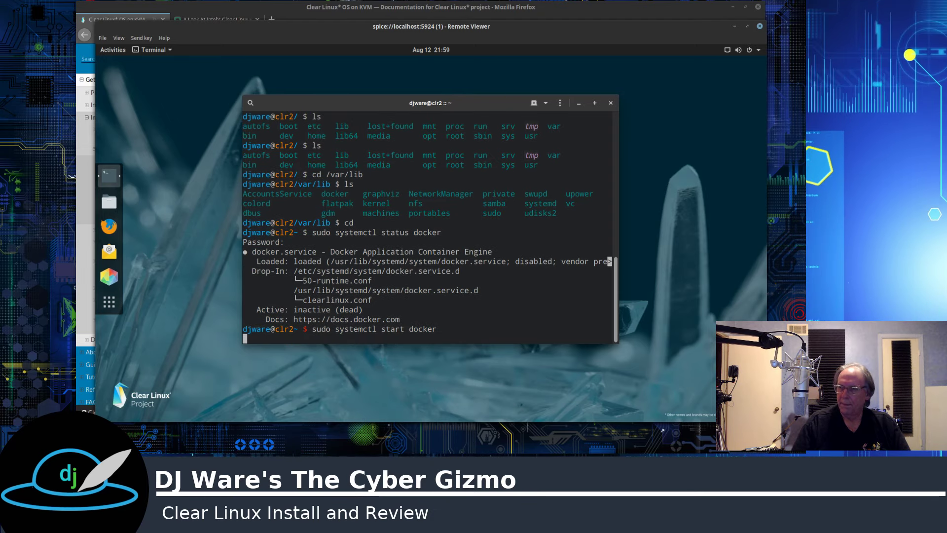
- Confirm docker is active (running), then type 'sudo docker run -ti busybox sh'
key(Up)
key(Up)
key(Return)
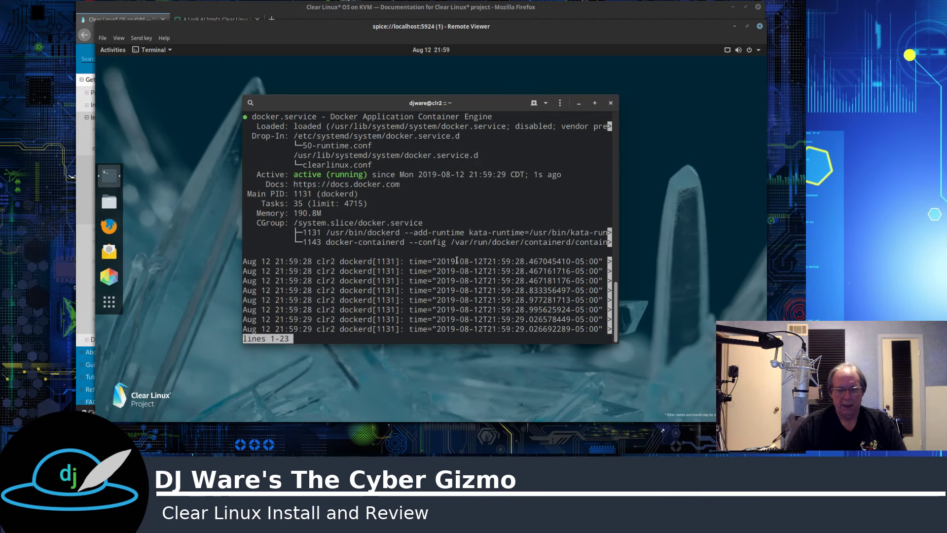
key(q)
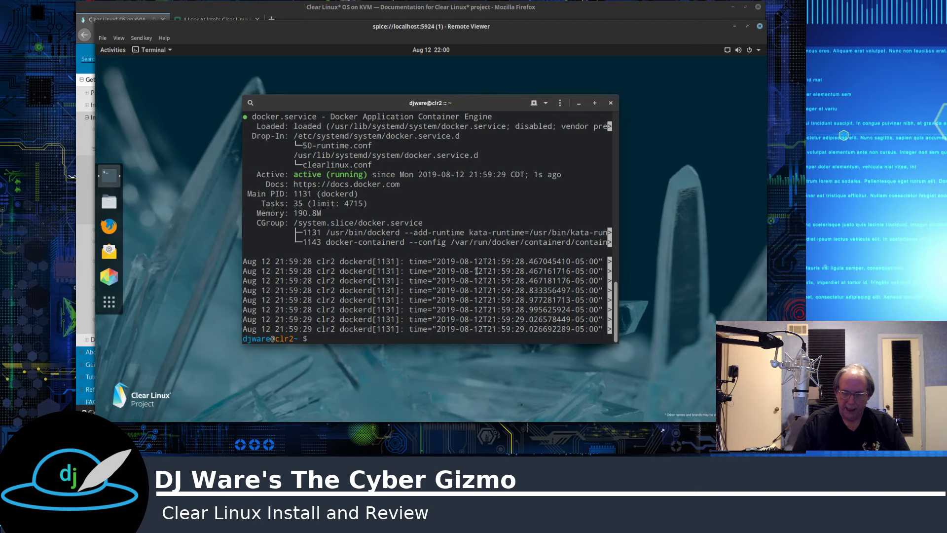
text(sudo docker )
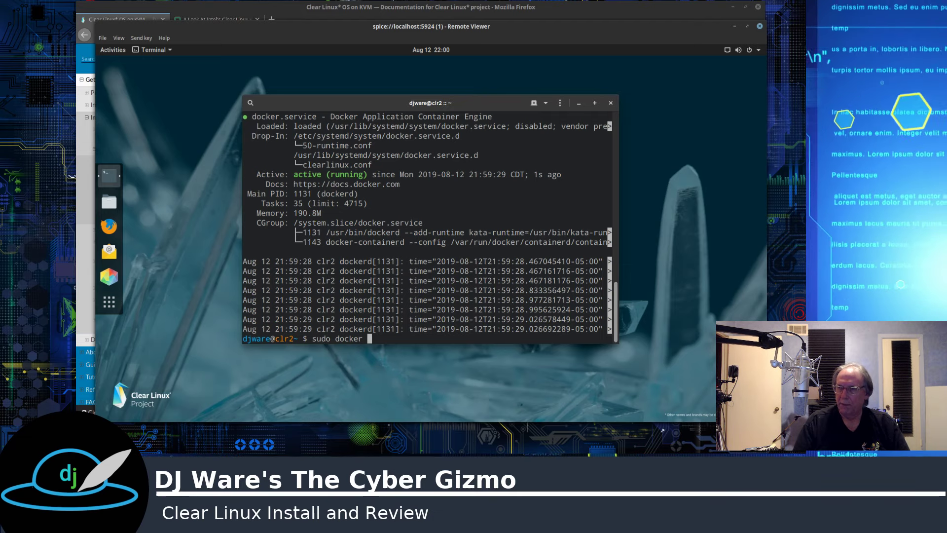
text(run -ti )
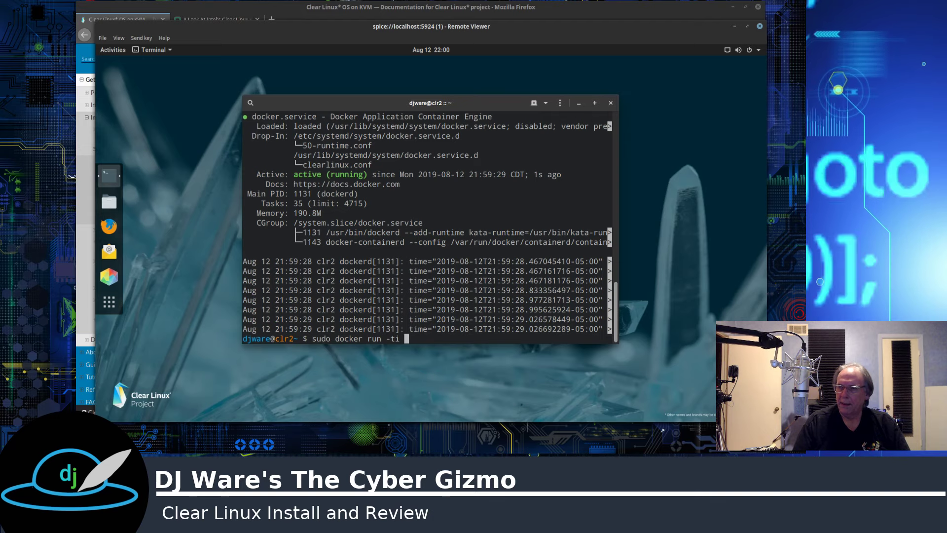
text(busybox)
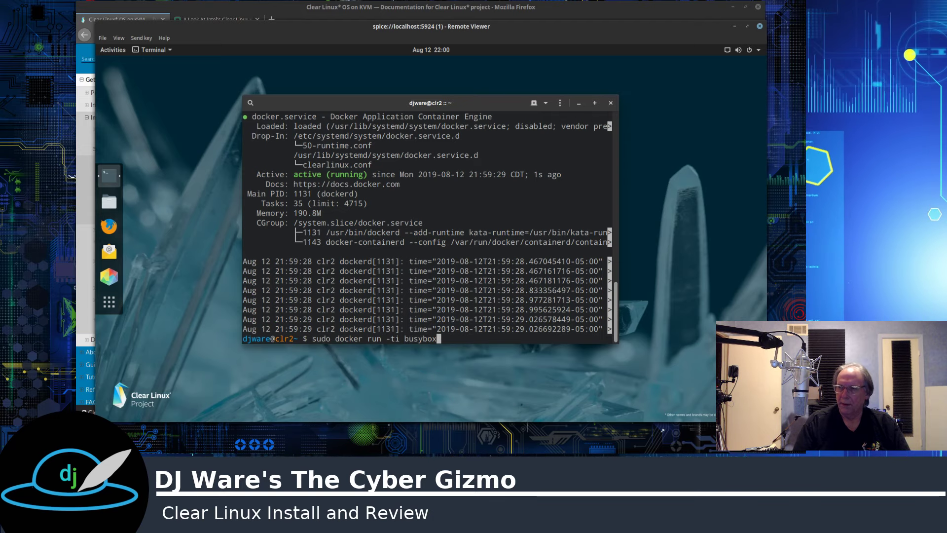
text( sh)
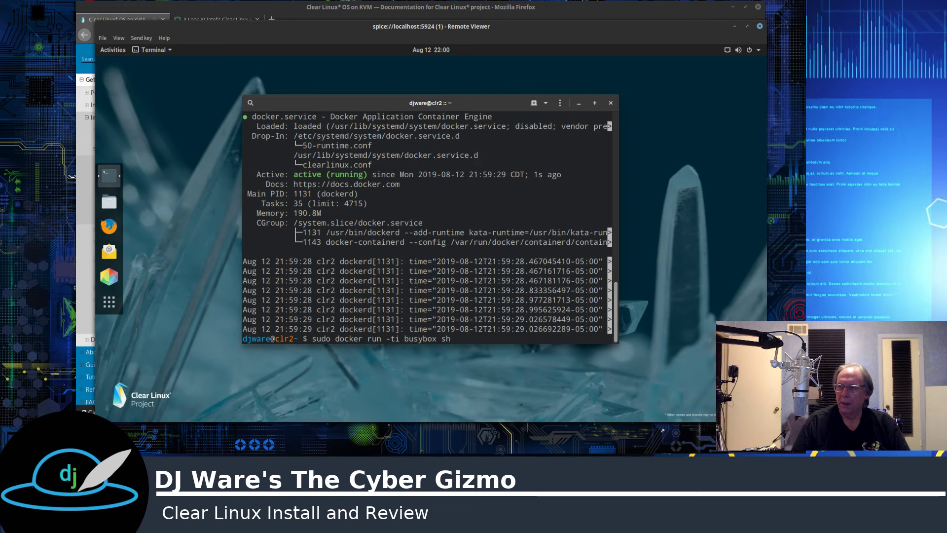
- Launch the busybox container shell and list its root, /bin and /etc
key(Return)
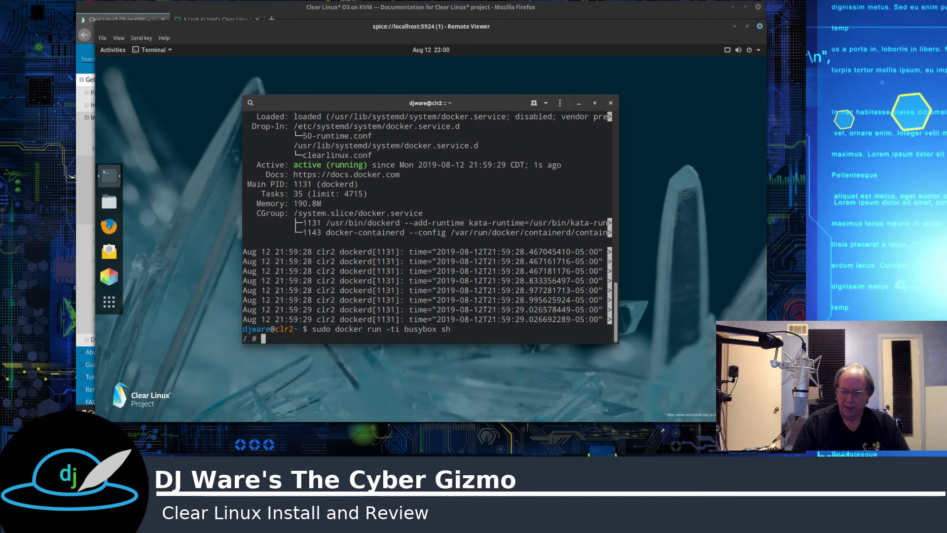
text(ls)
key(Return)
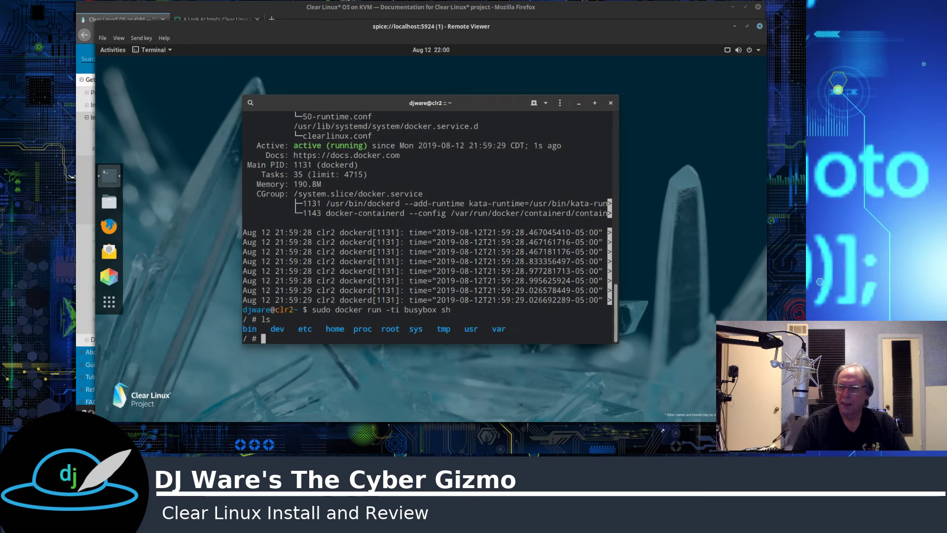
text(ls /bin)
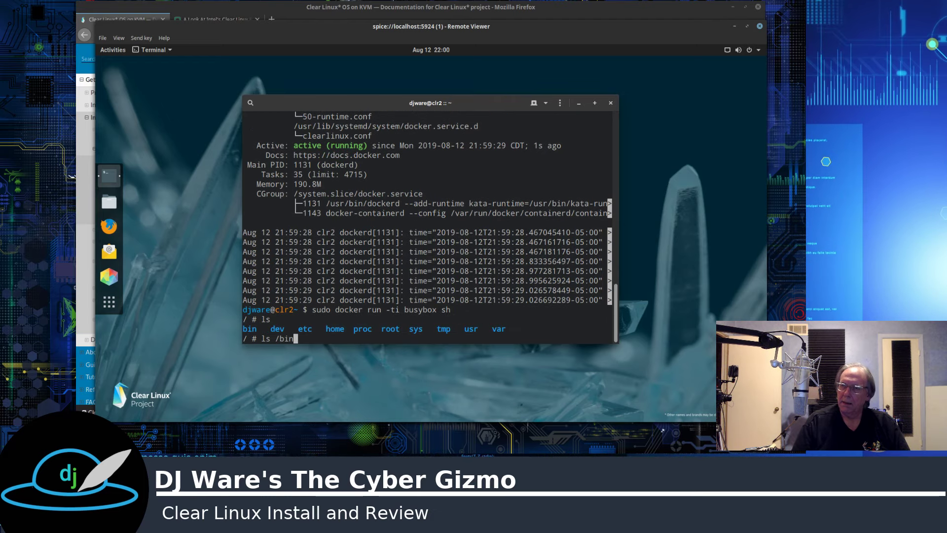
key(Return)
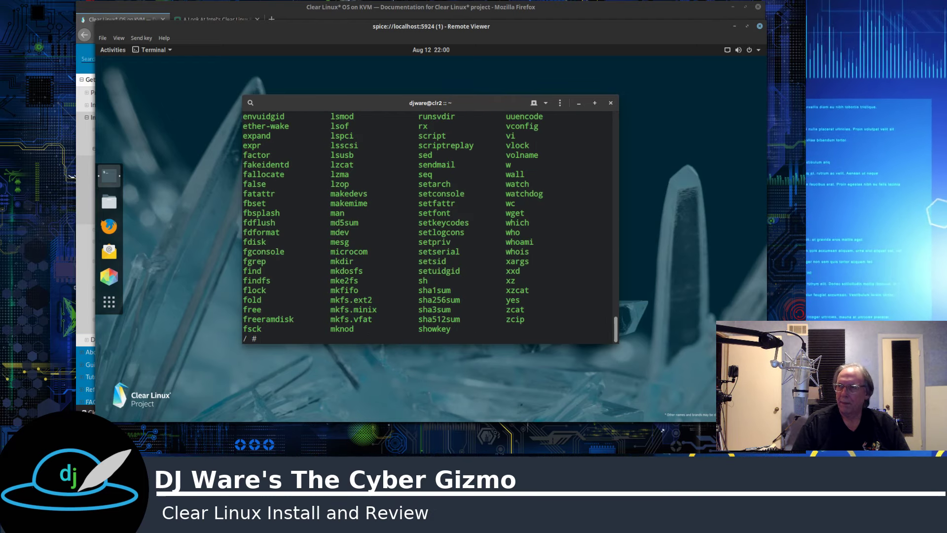
text(ls /etc)
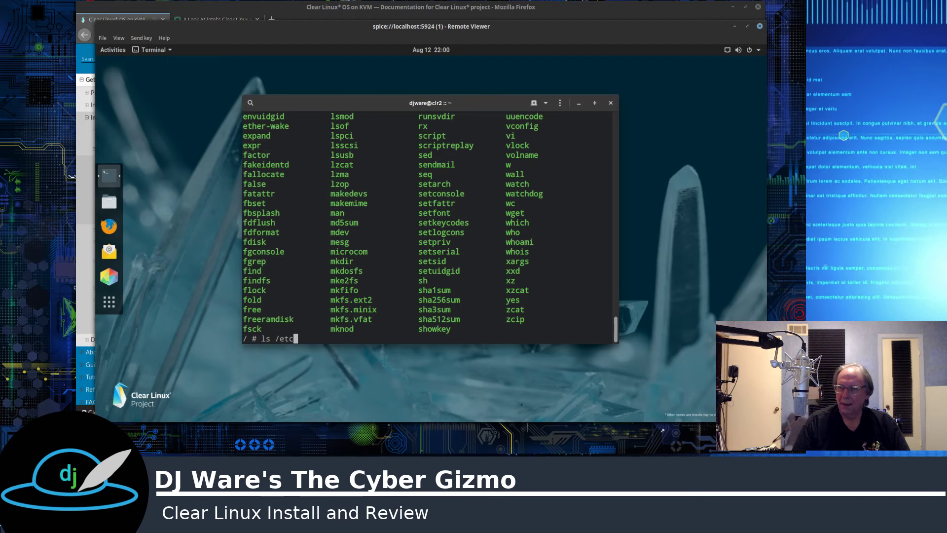
key(Return)
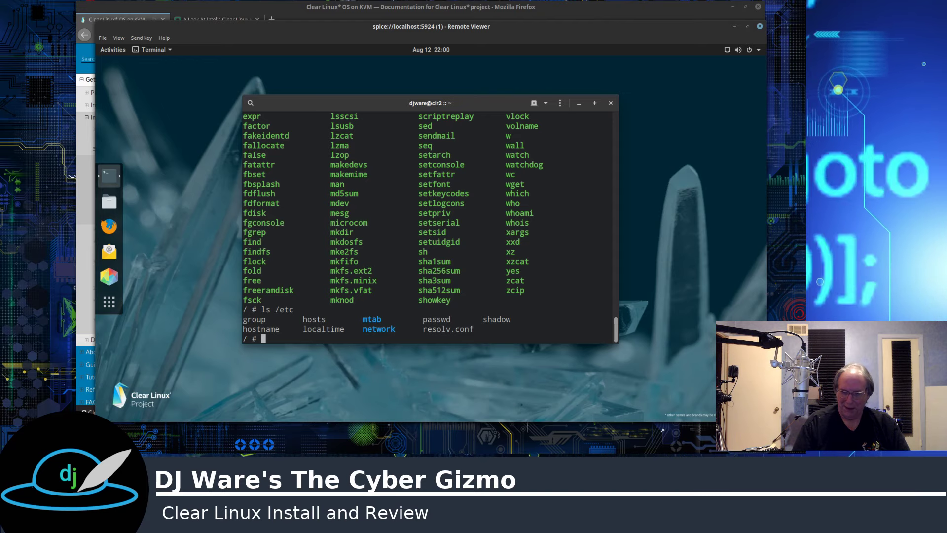
- Show the container kernel with uname -a (4.19.66-64.container) and exit the shell
text(uname -a)
key(Return)
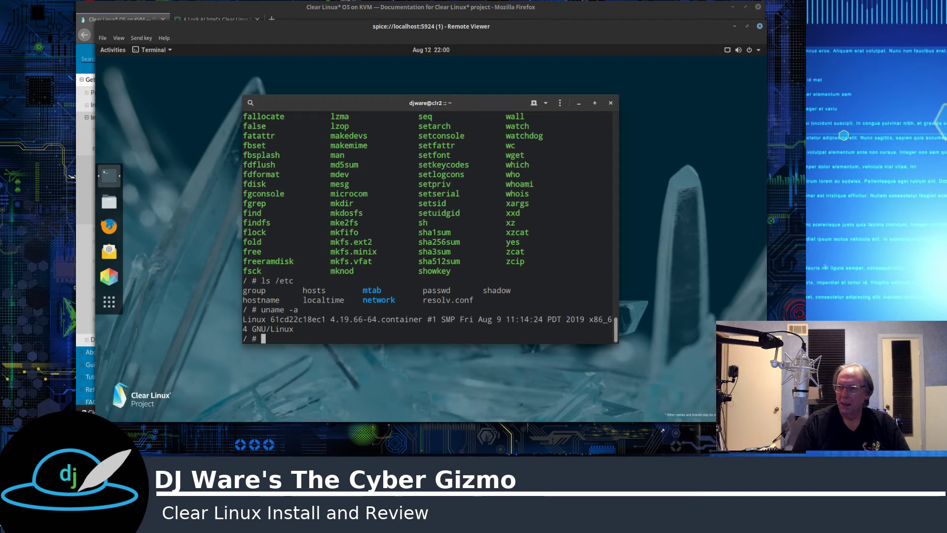
text(exi)
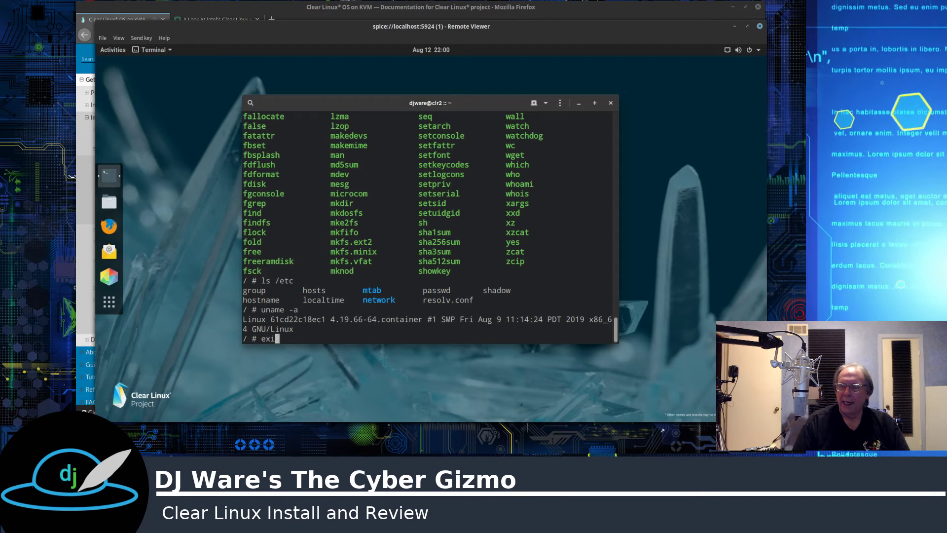
text(t)
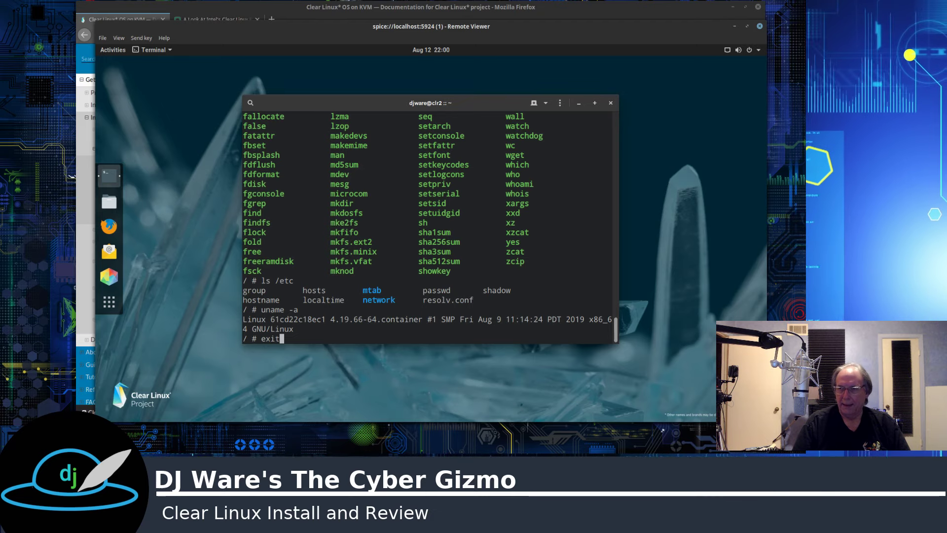
key(Return)
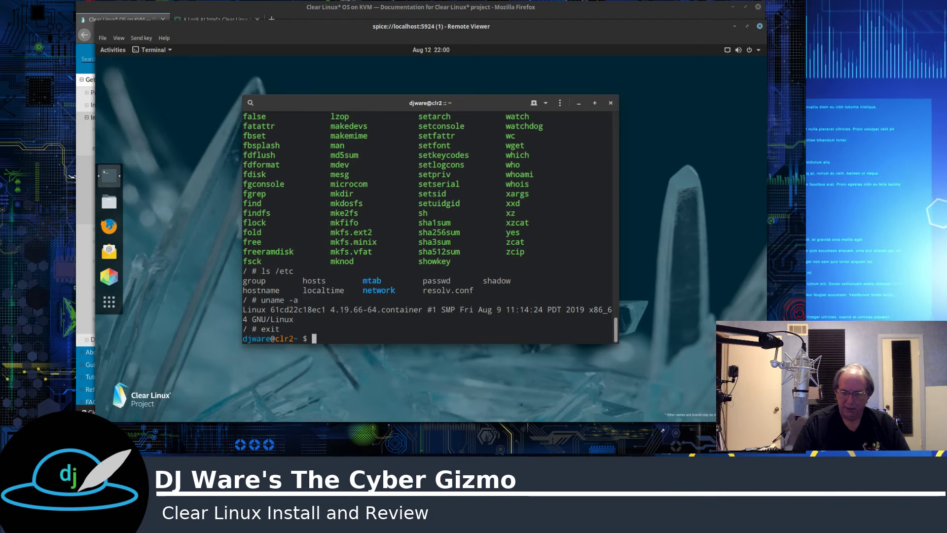
- Run 'sudo docker ps' showing no containers, then start top in the guest
text(sudo docker ps)
key(Return)
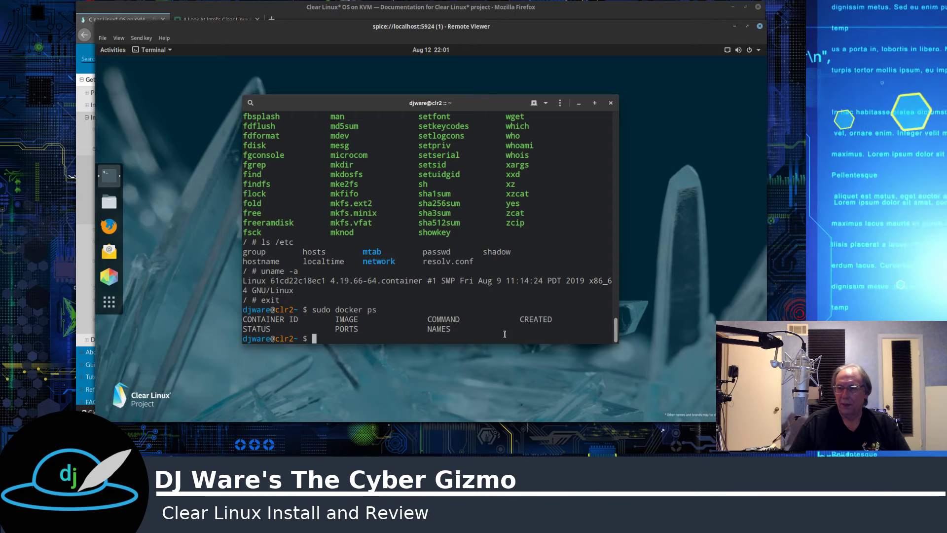
text(top)
key(Return)
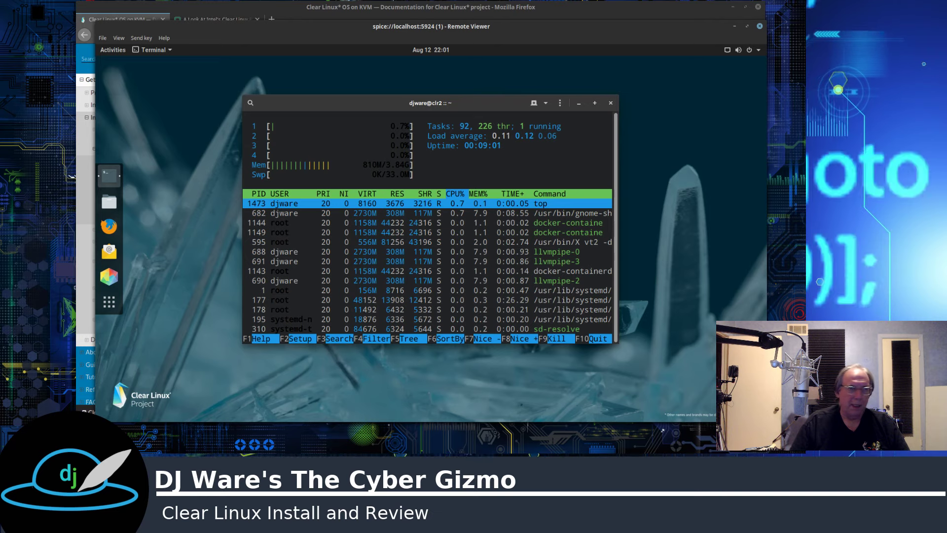
- Run htop in the host terminal and highlight its 811M memory-used figure
key(alt+Tab)
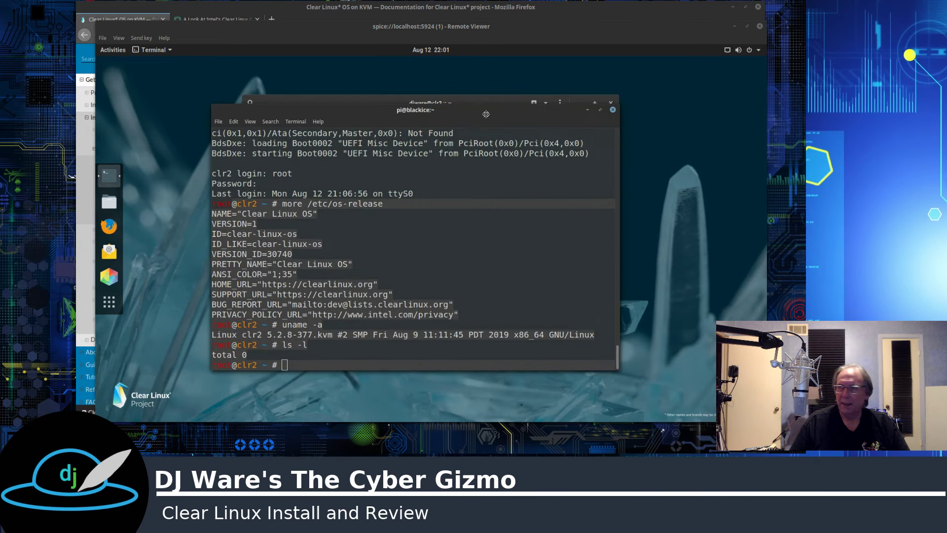
drag(428, 119, 473, 122)
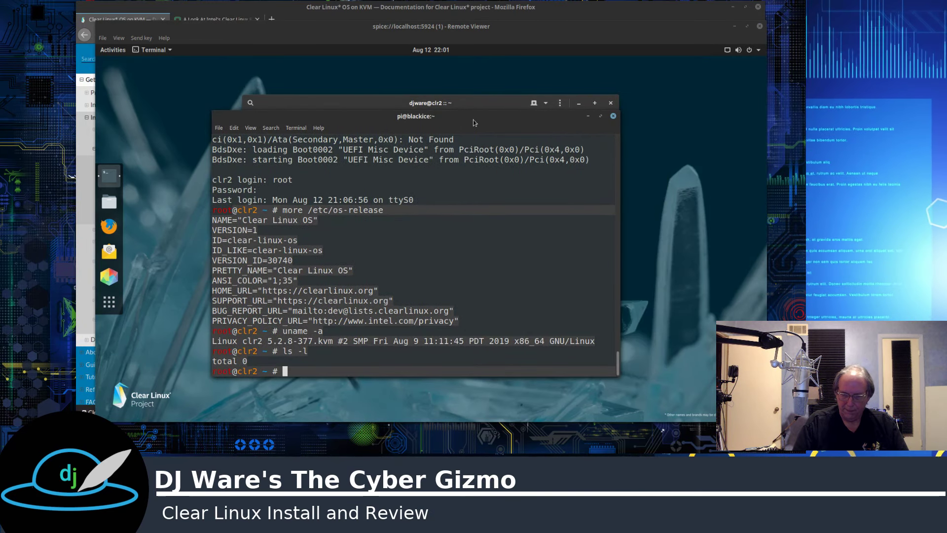
text(htop)
key(Return)
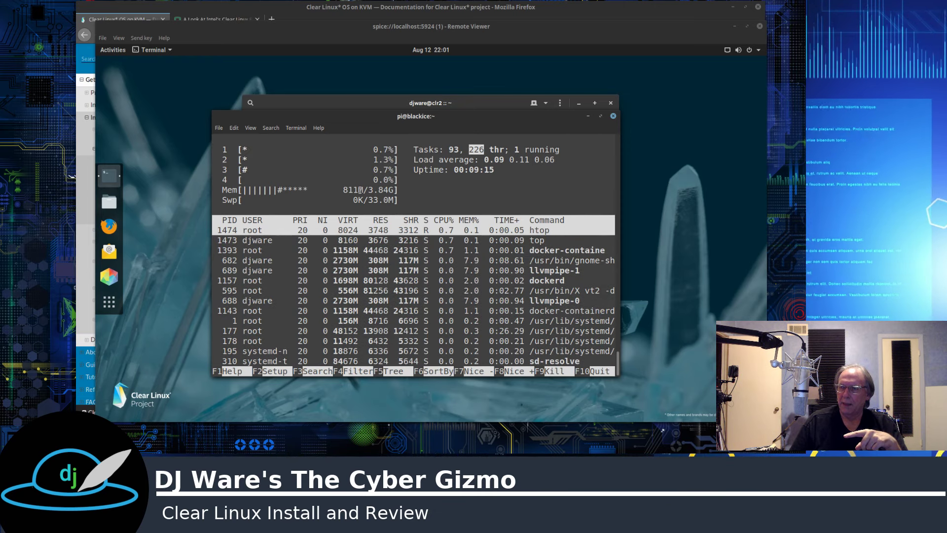
drag(361, 189, 343, 193)
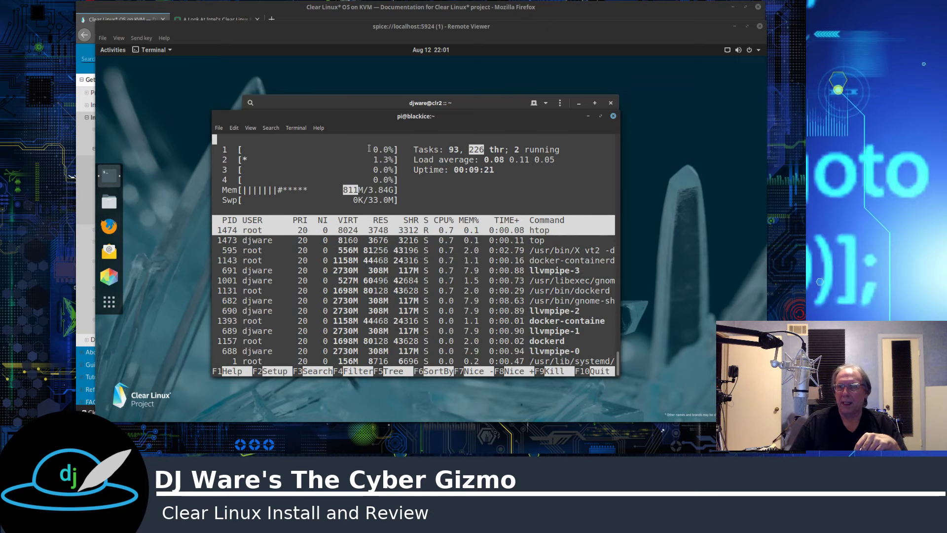
- Move the host terminal aside to reveal the guest's top, then quit top
drag(361, 128, 367, 127)
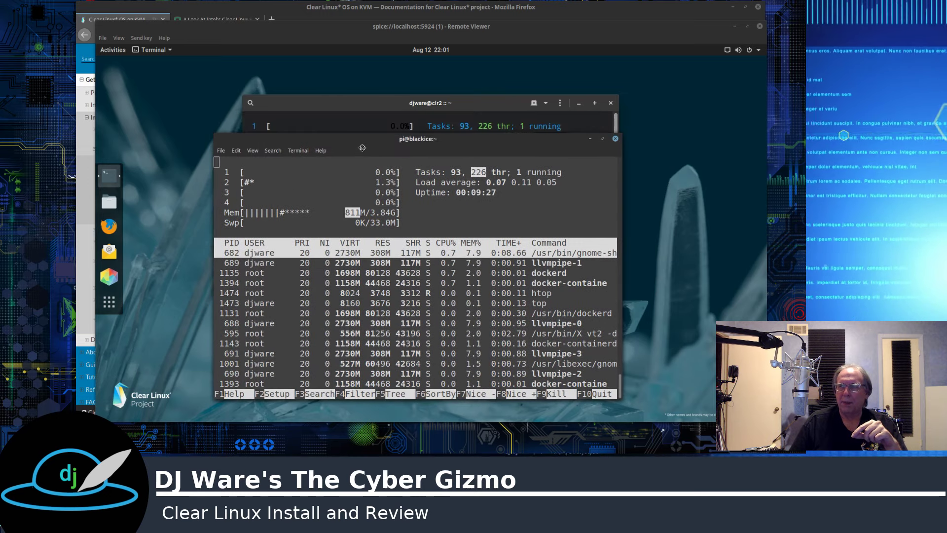
drag(367, 128, 0, 133)
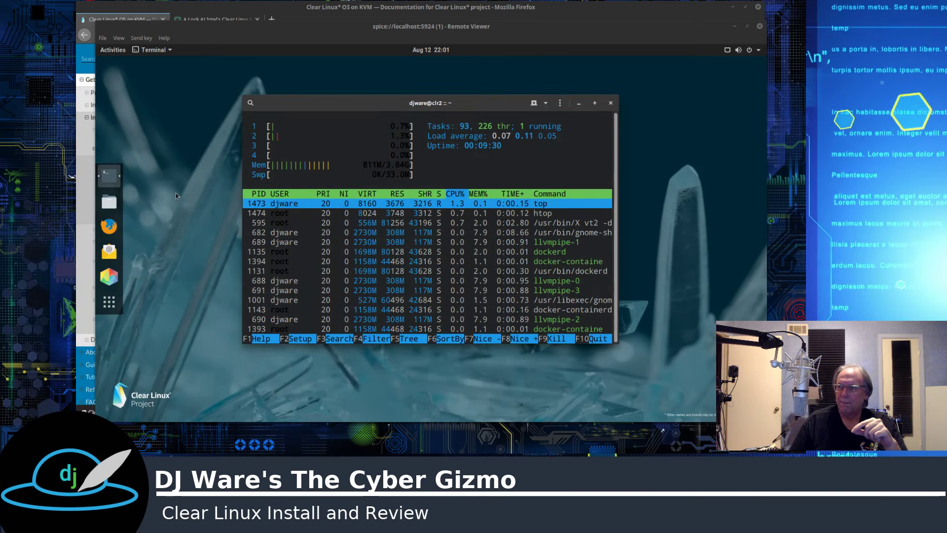
click(434, 223)
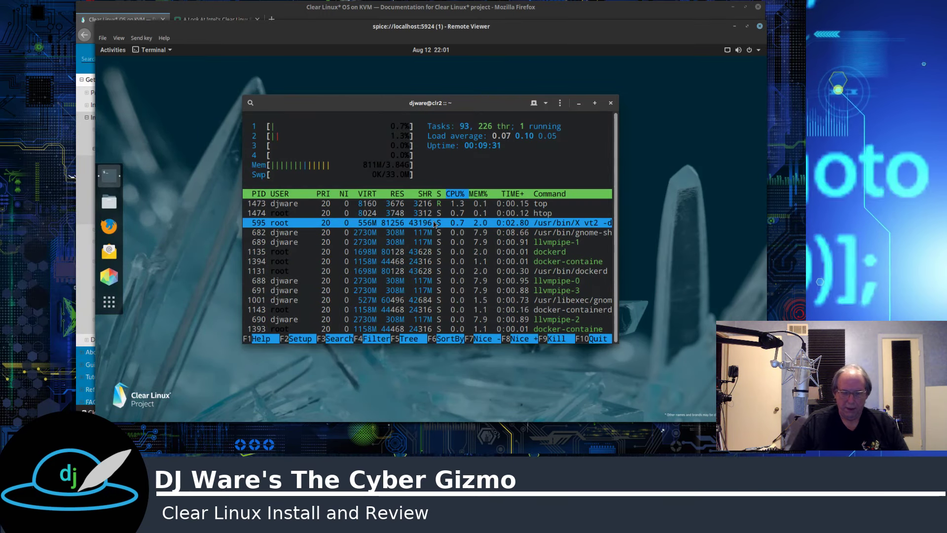
key(q)
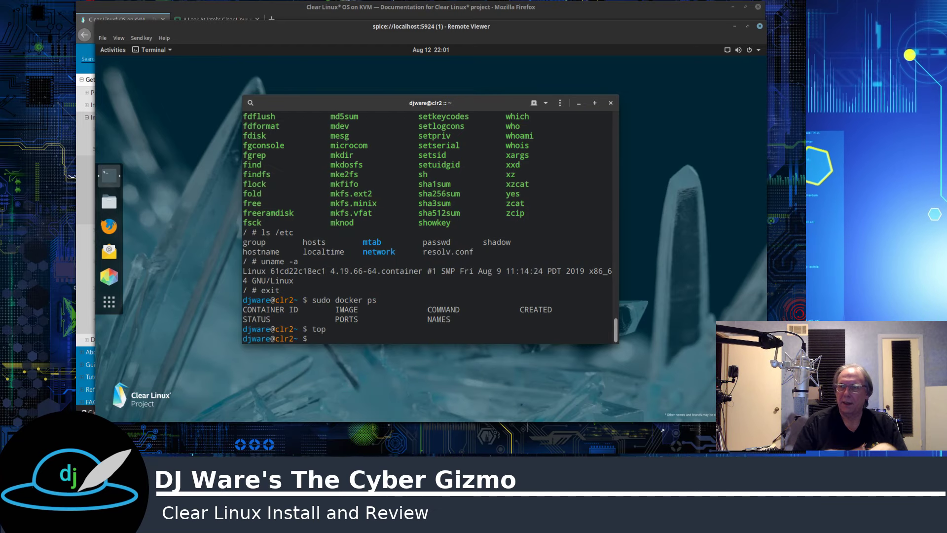